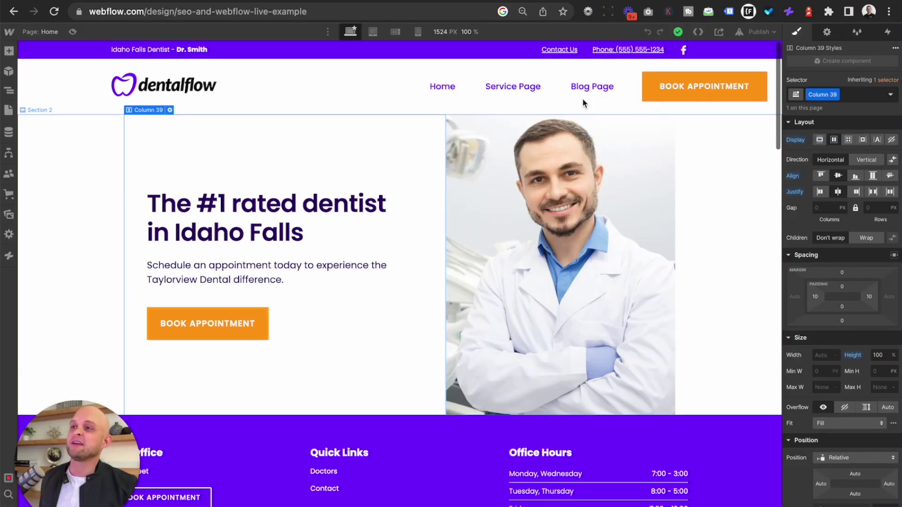
Switch Auto-generate Sitemap to Yes in the project's SEO settings and save the changes
click(8, 32)
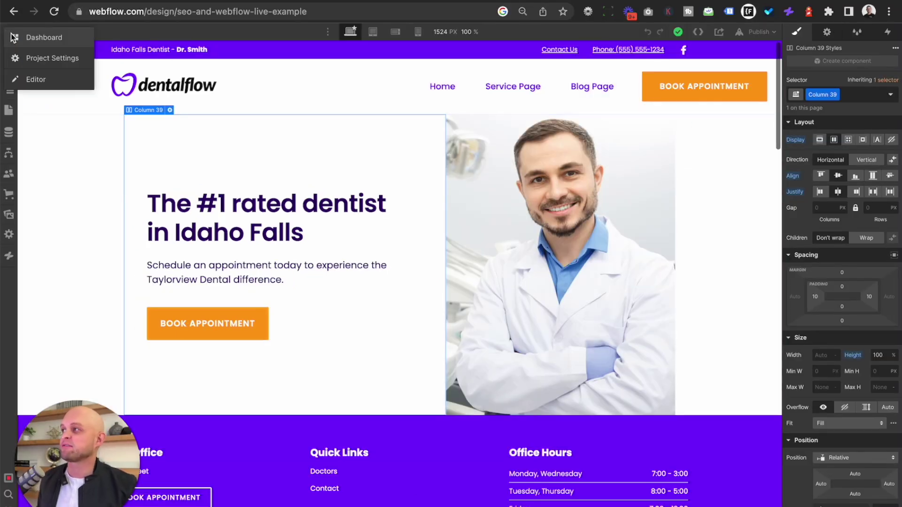
click(70, 64)
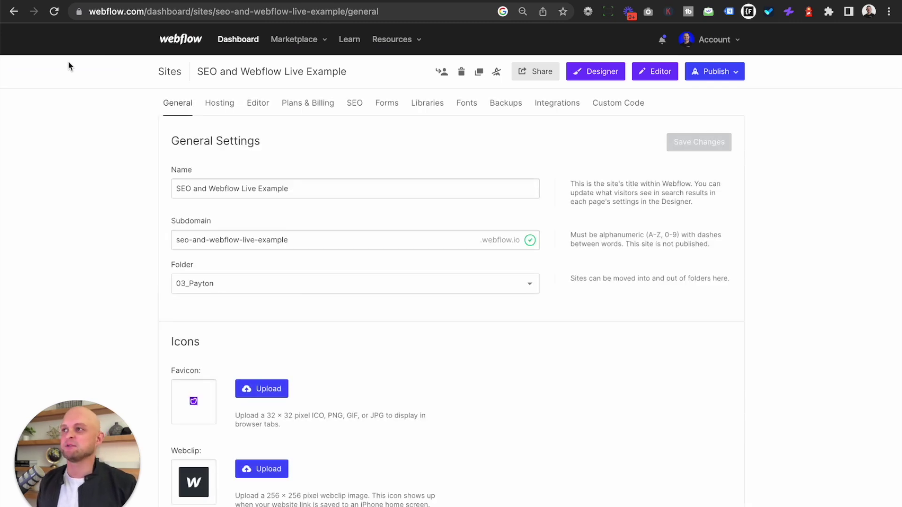
click(357, 103)
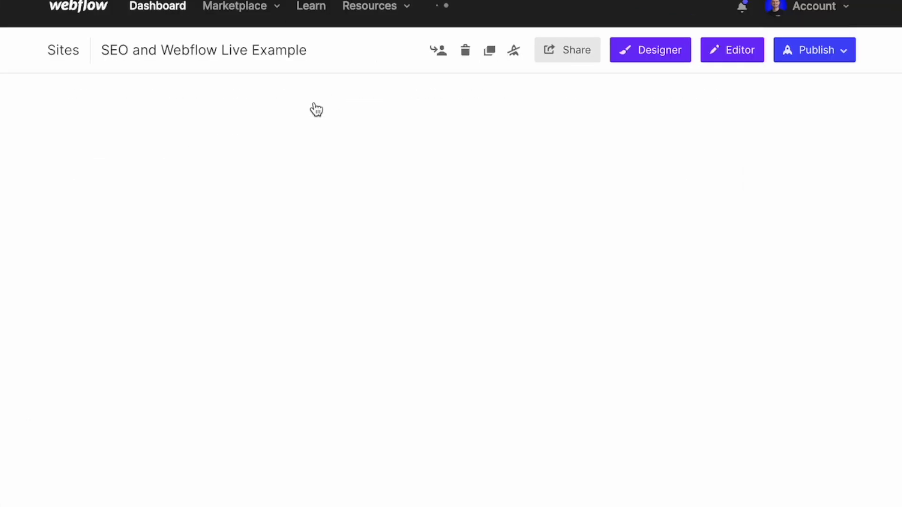
scroll(356, 371, down, 3)
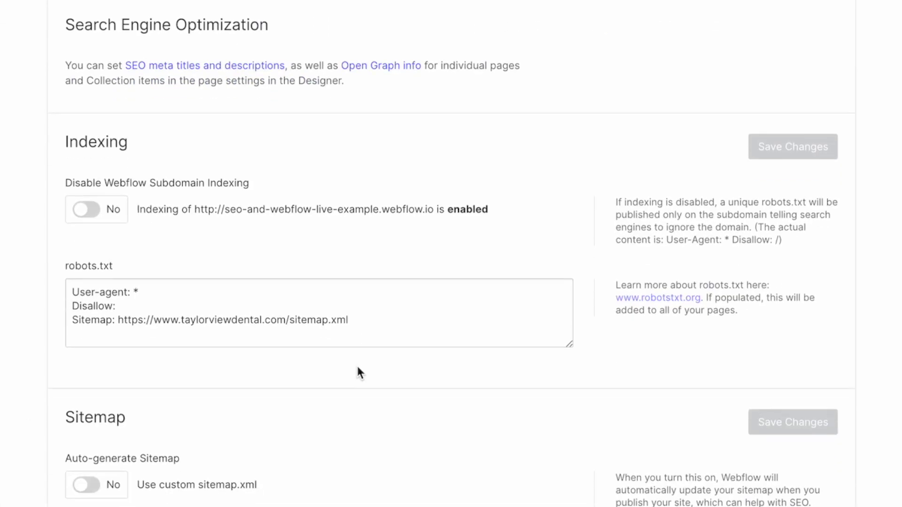
click(84, 486)
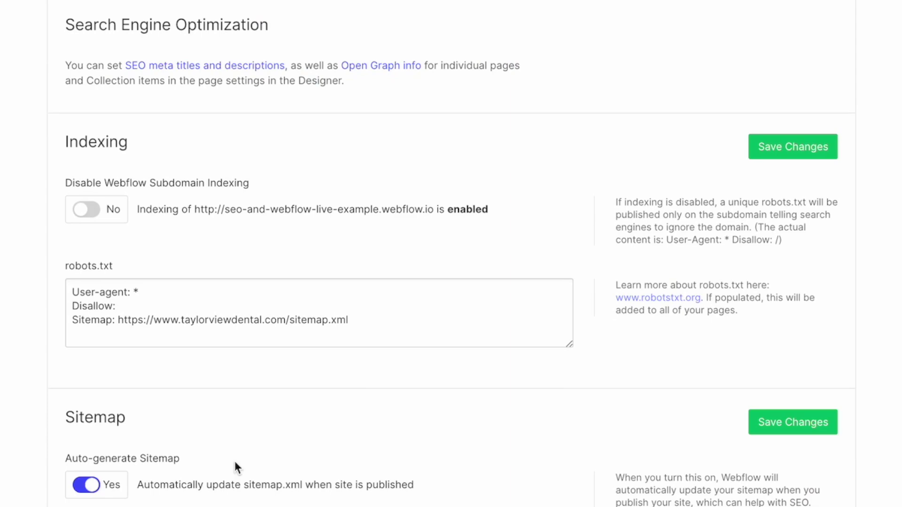
click(808, 425)
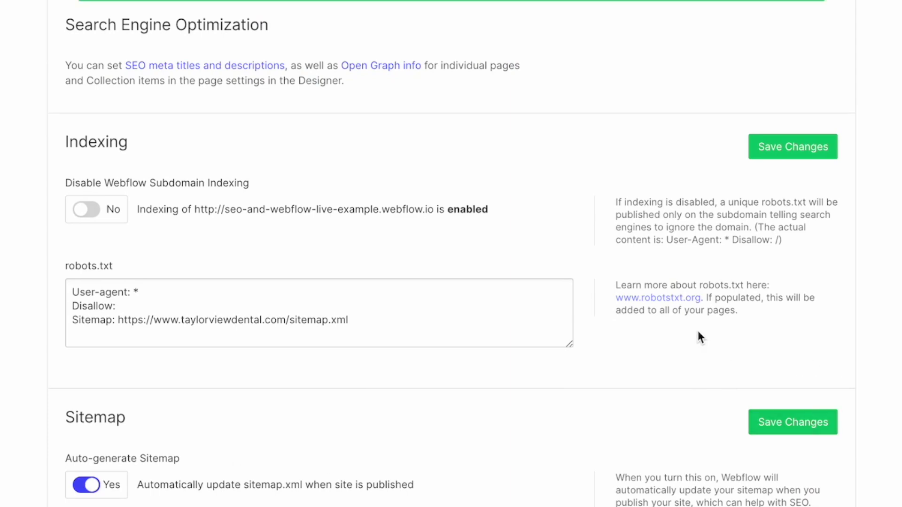
scroll(632, 213, up, 3)
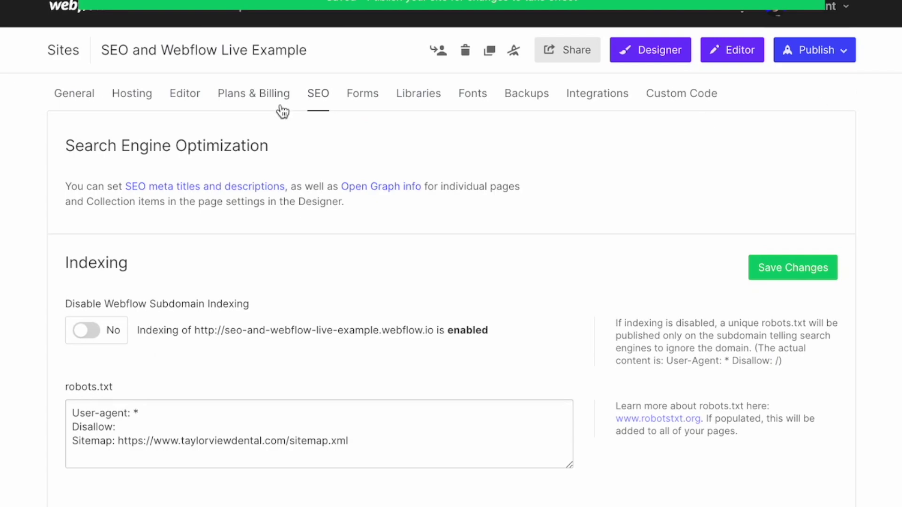
Turn on Minify HTML, Minify CSS and Minify JS under Advanced Publishing Options and save
click(132, 94)
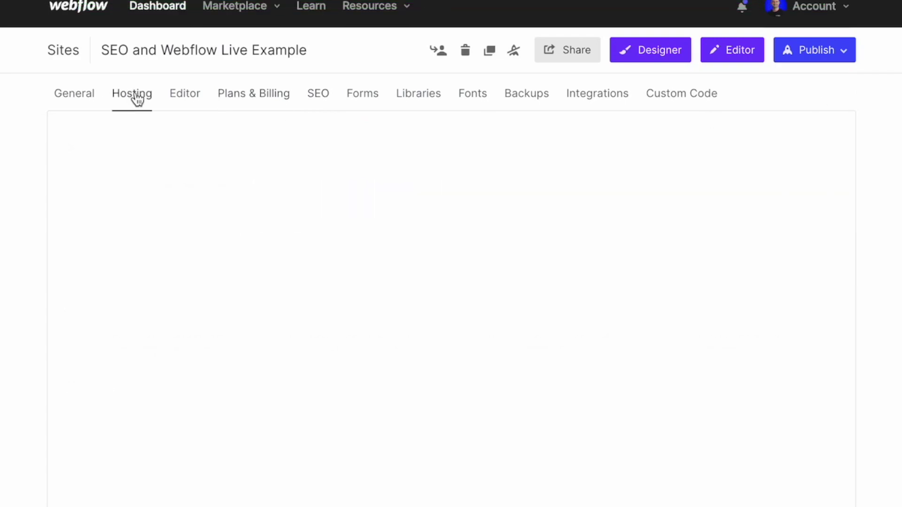
scroll(342, 442, down, 20)
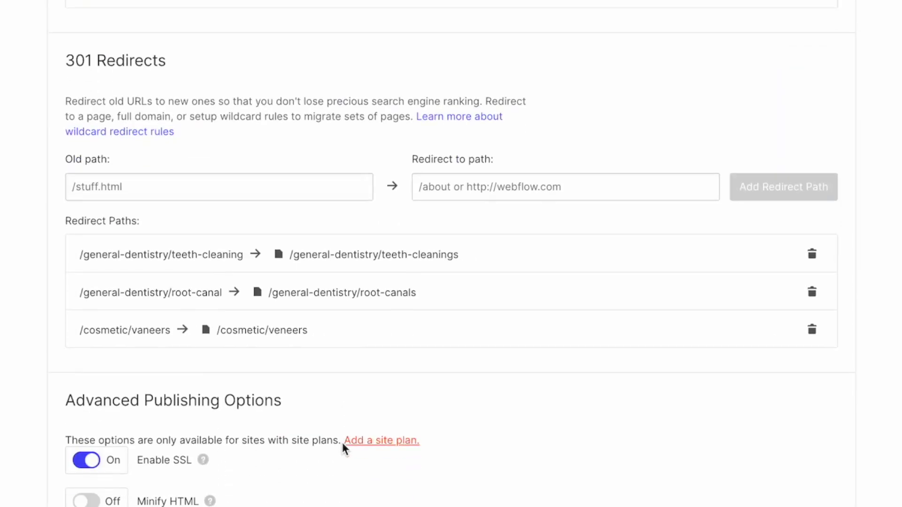
scroll(341, 441, down, 3)
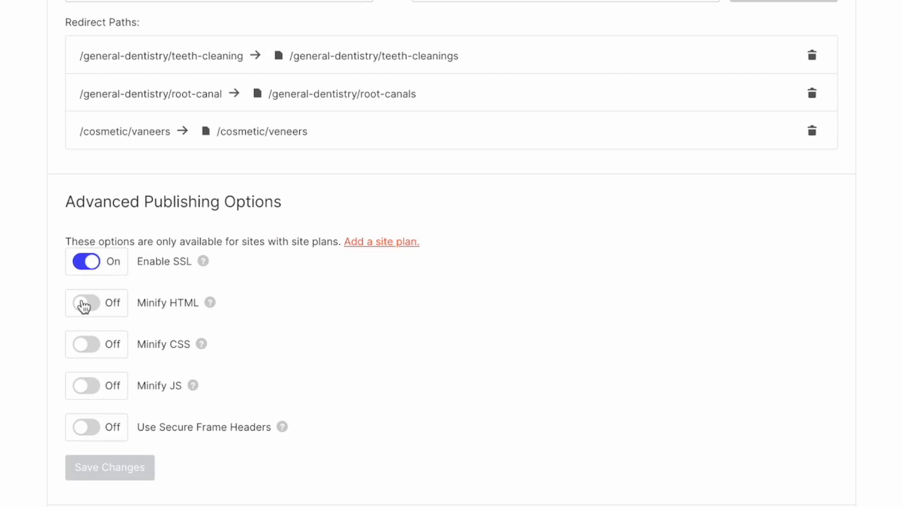
click(86, 309)
click(92, 347)
click(91, 393)
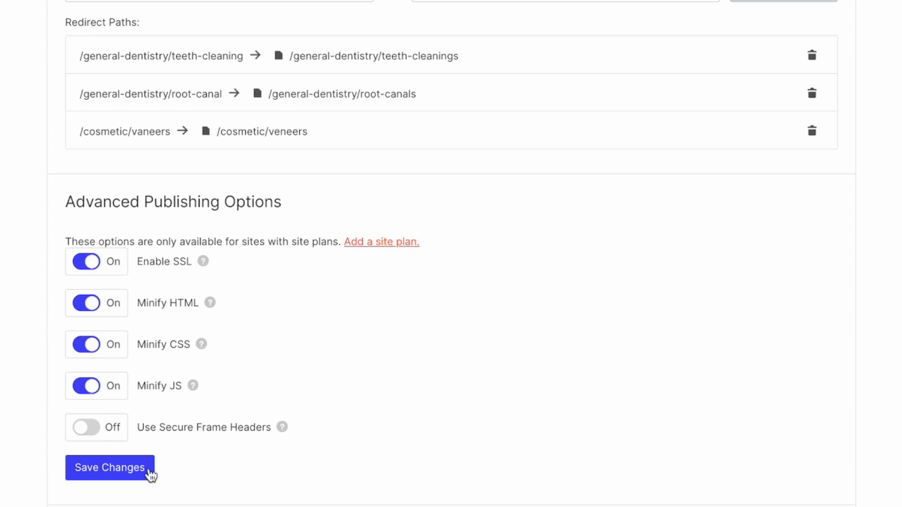
click(136, 476)
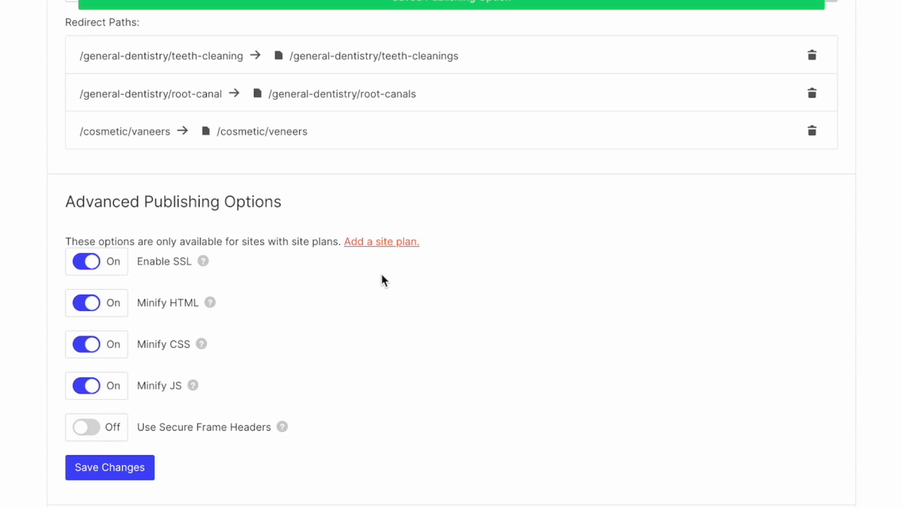
scroll(382, 280, up, 3)
scroll(382, 280, up, 9)
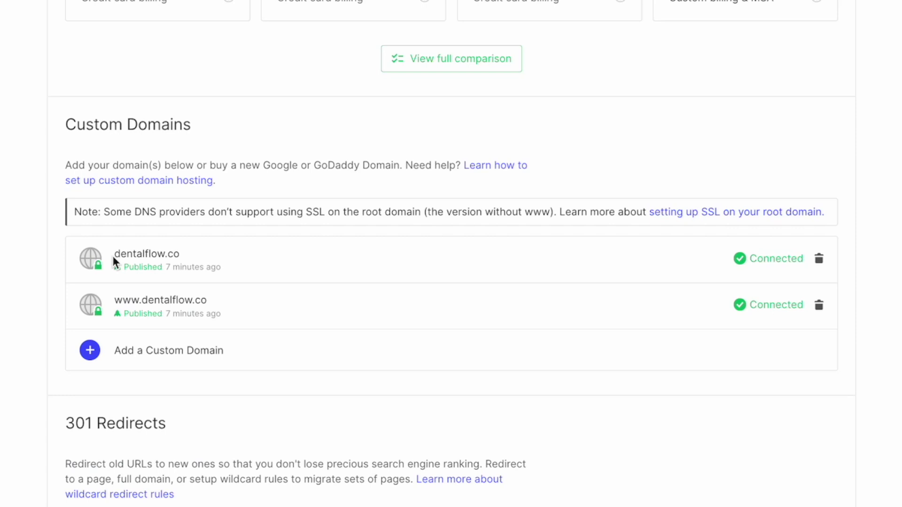
mouse_move(115, 296)
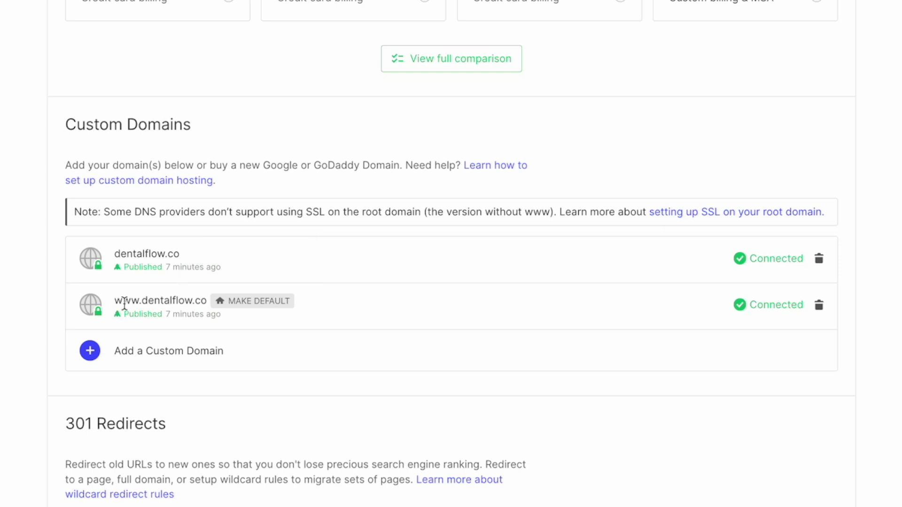
click(243, 306)
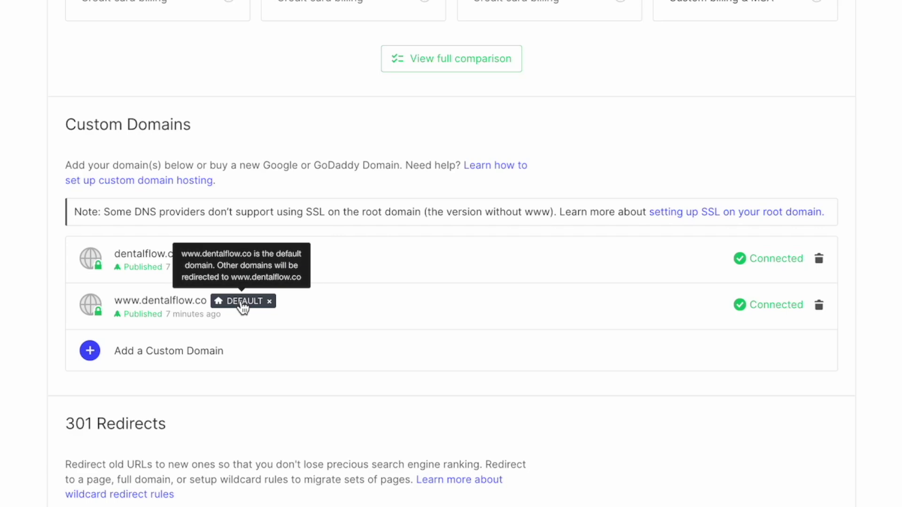
scroll(728, 179, up, 10)
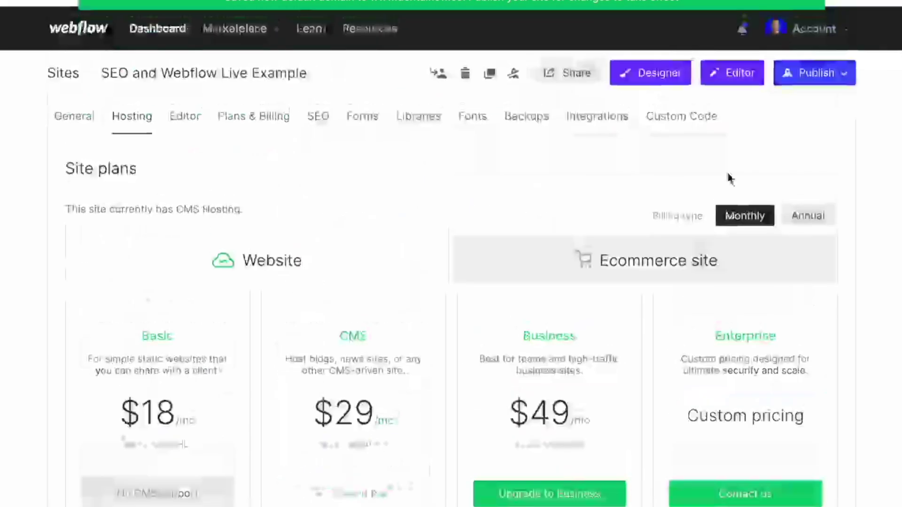
click(829, 55)
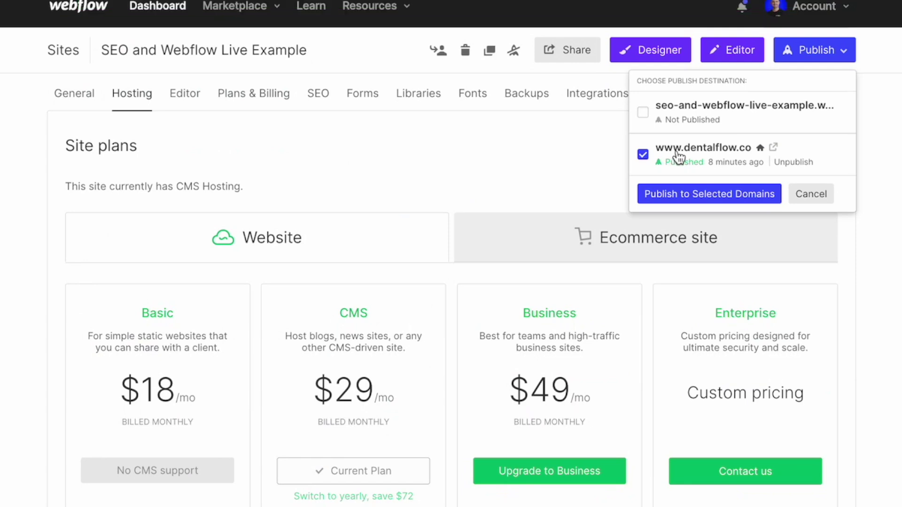
click(676, 200)
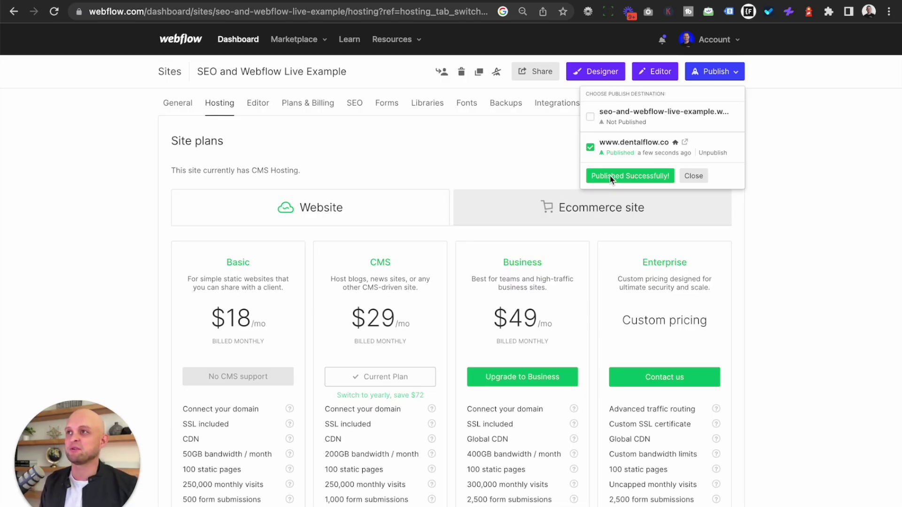
click(520, 156)
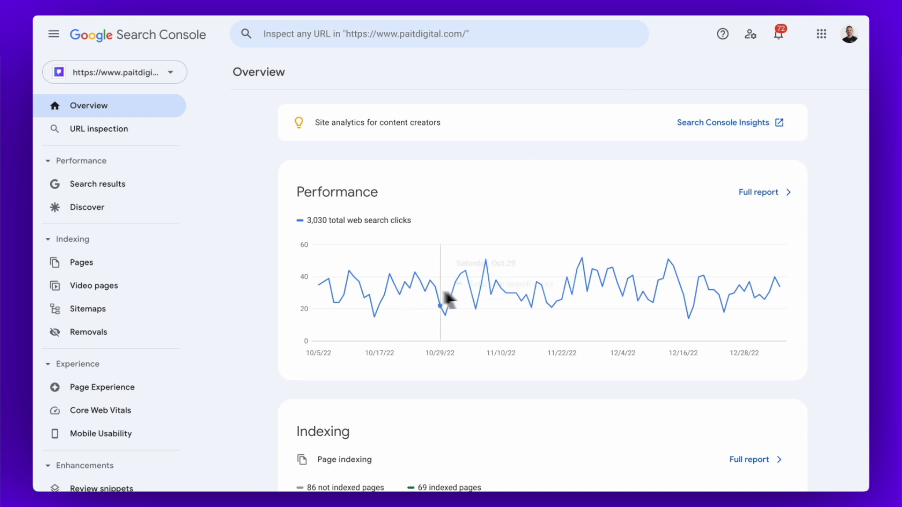
Open the Search results report, chart Average CTR and Average position, and view Top queries
mouse_move(574, 301)
scroll(576, 301, down, 12)
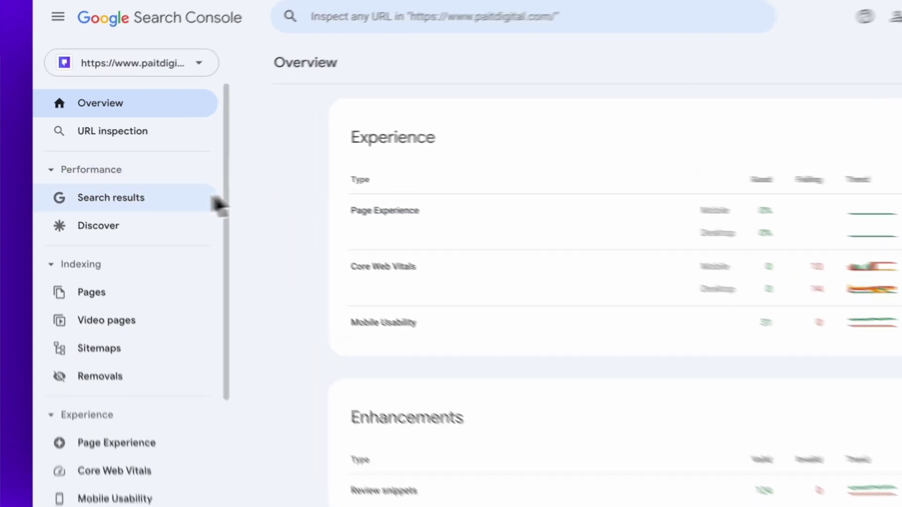
click(123, 186)
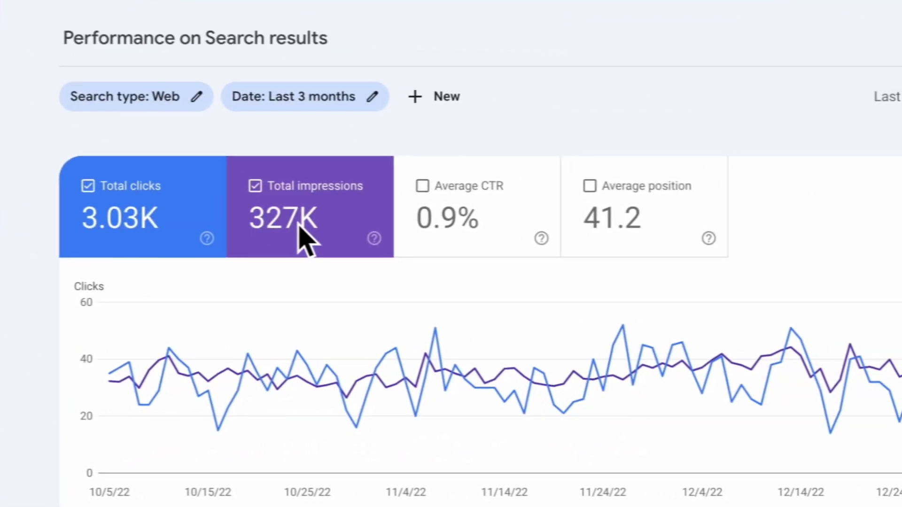
click(775, 244)
click(499, 235)
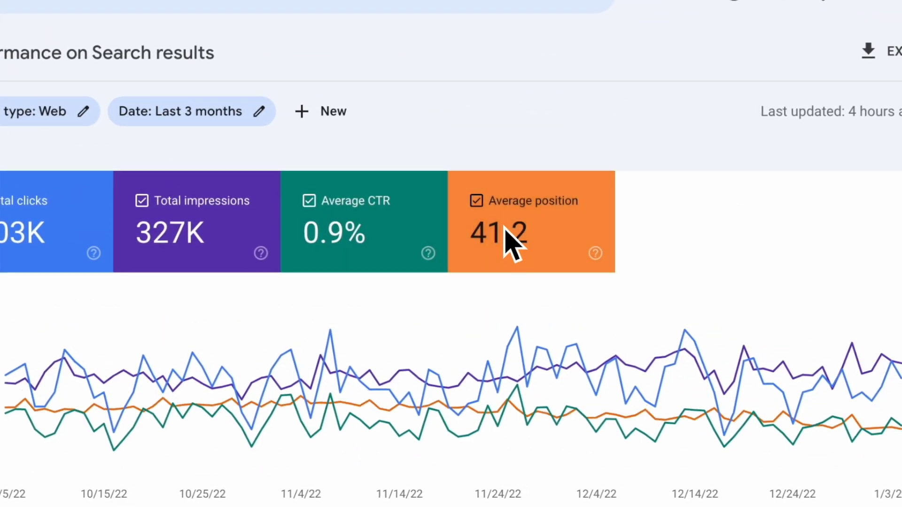
scroll(517, 288, down, 3)
scroll(564, 394, down, 5)
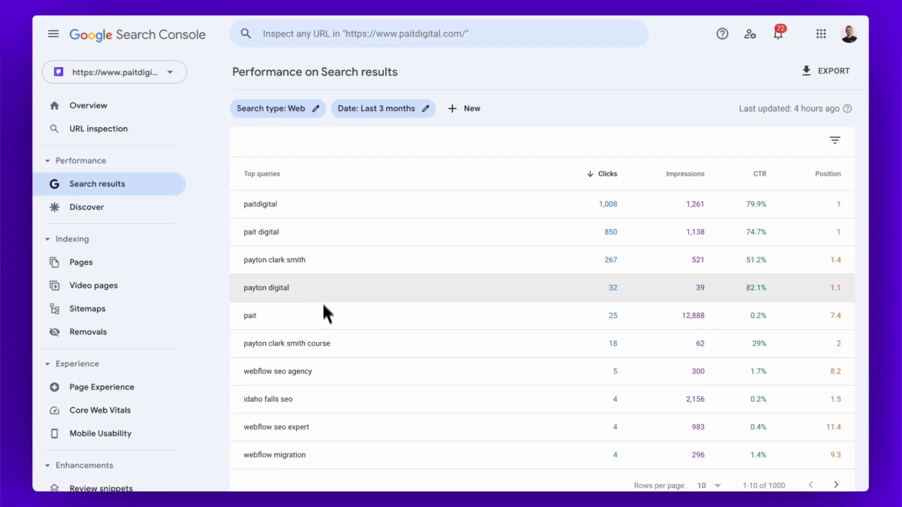
click(317, 6)
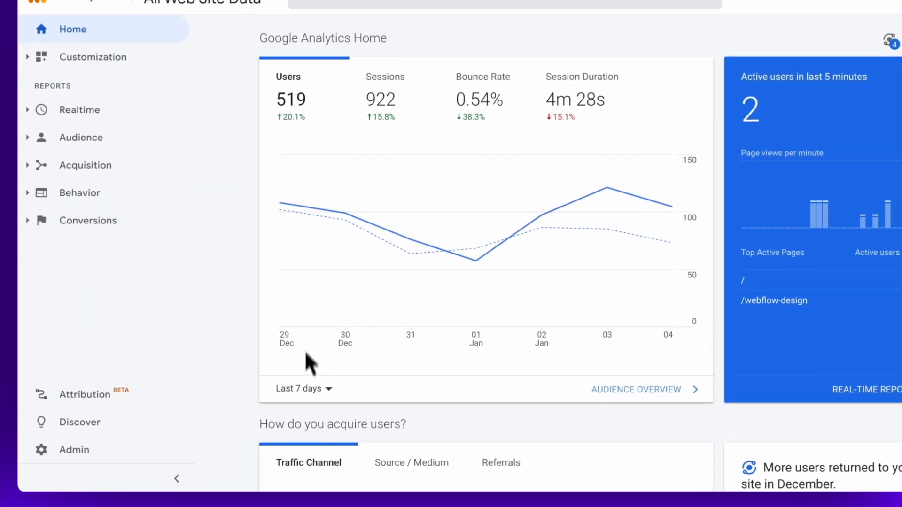
Set the Analytics date range to Last 28 days and open the Audience Overview report
click(272, 405)
click(322, 398)
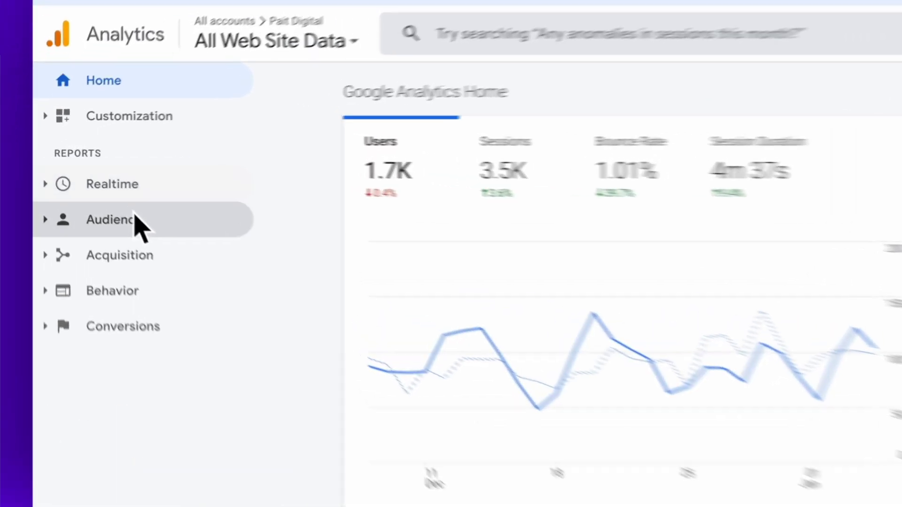
click(98, 169)
click(183, 282)
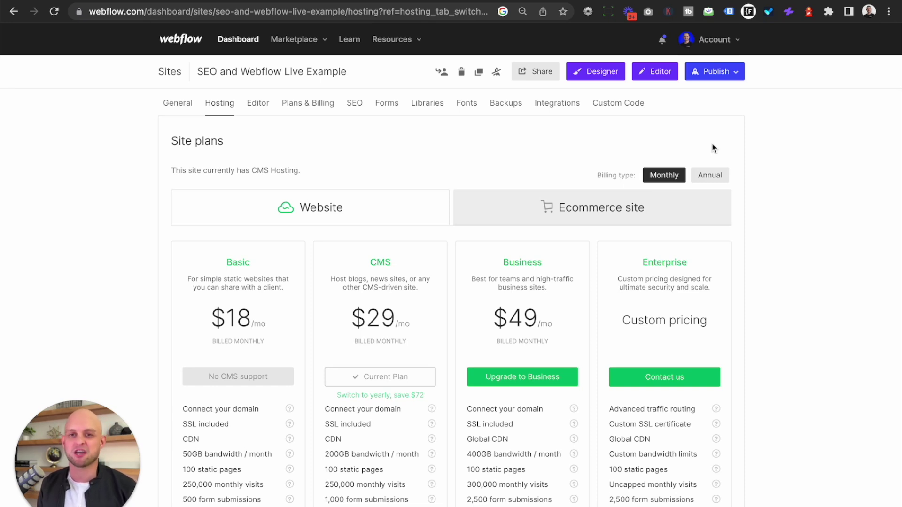
Open the site in the Webflow Designer, showing Semflow's completed Get Started checklist
click(605, 76)
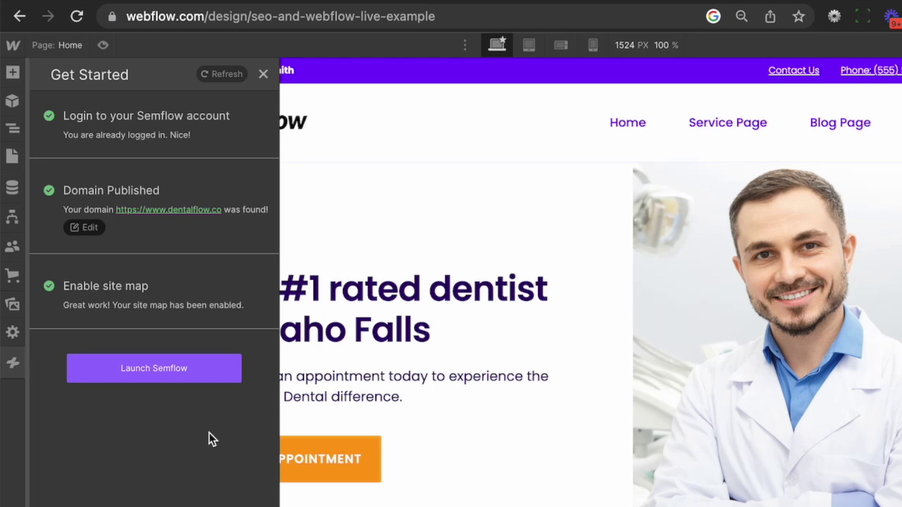
Run the Semflow audit, which scores 46%, and open the 'Page Keyword is set' advice
click(151, 374)
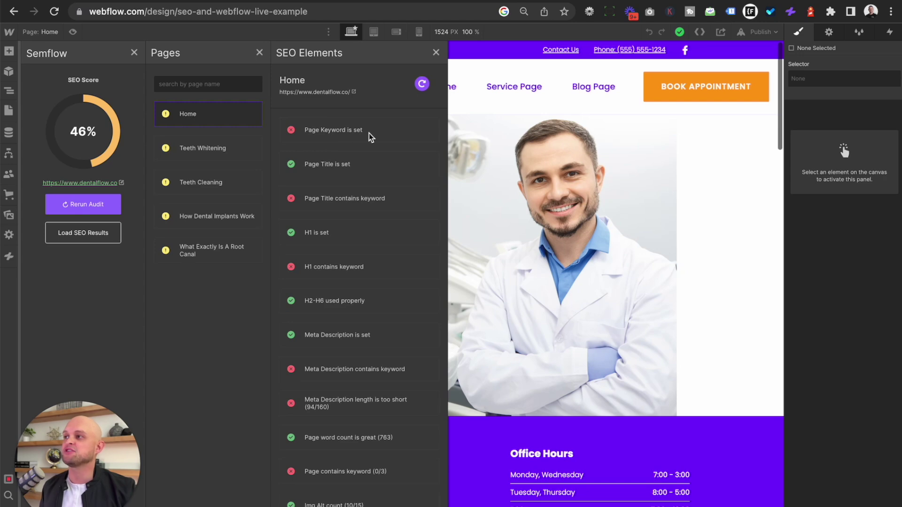
click(387, 137)
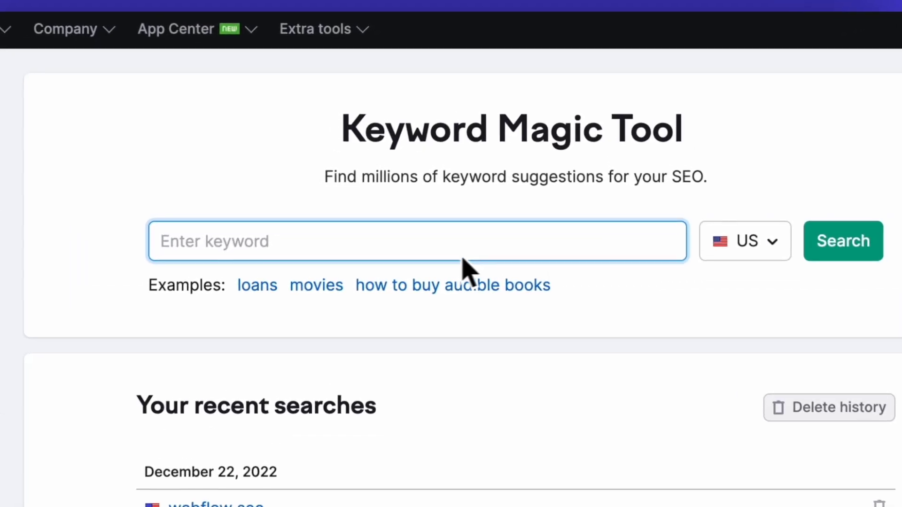
Search 'idaho falls dentist' in the Keyword Magic Tool and review the 317 results' volume and KD%
text(idaho falls den)
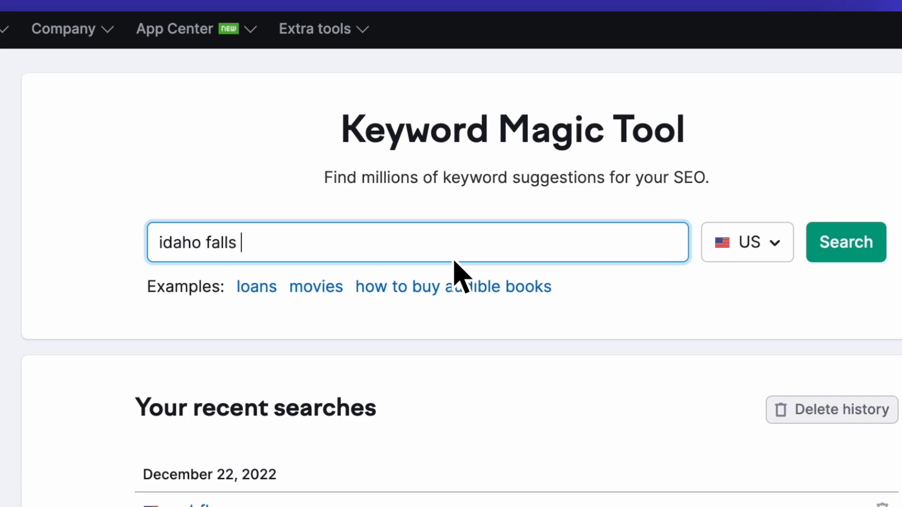
text(tist)
key(Return)
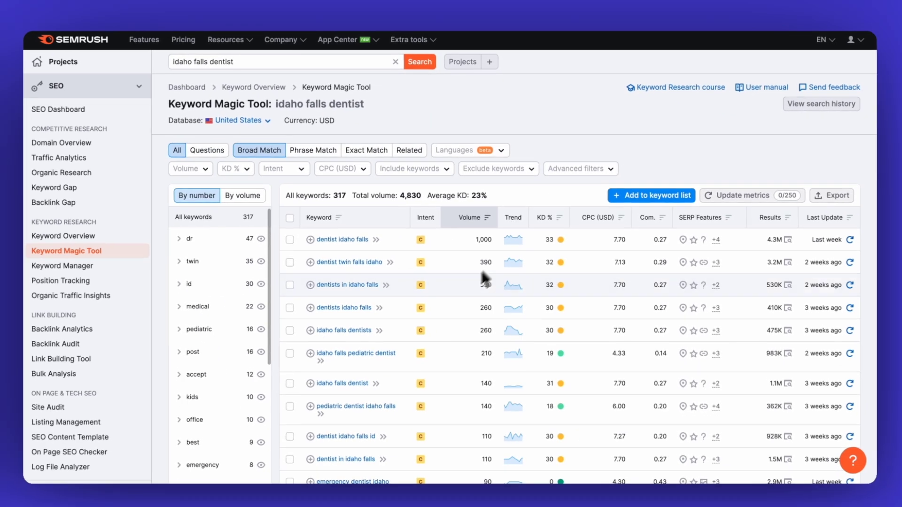
scroll(457, 323, down, 1)
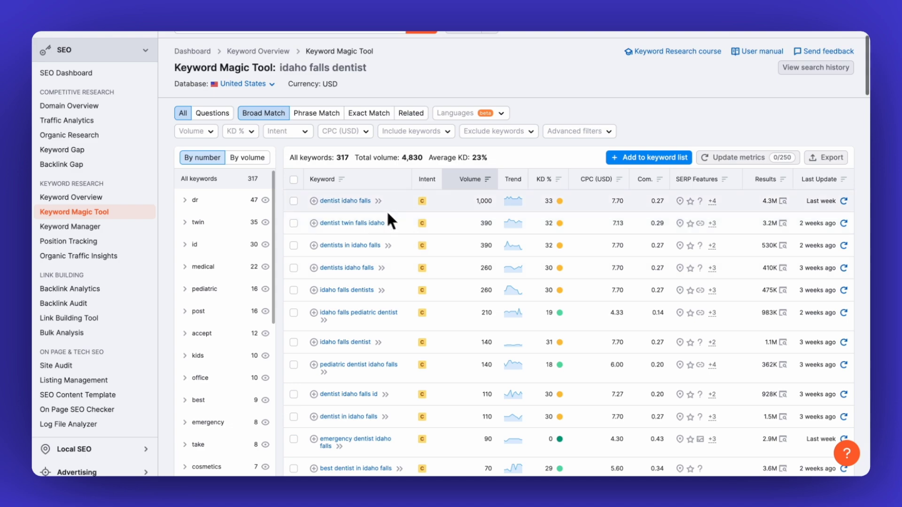
mouse_move(466, 205)
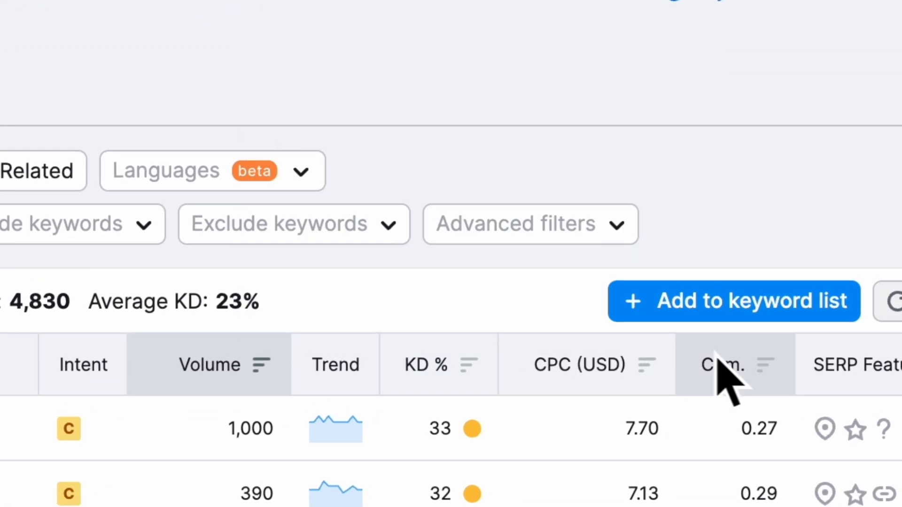
mouse_move(727, 378)
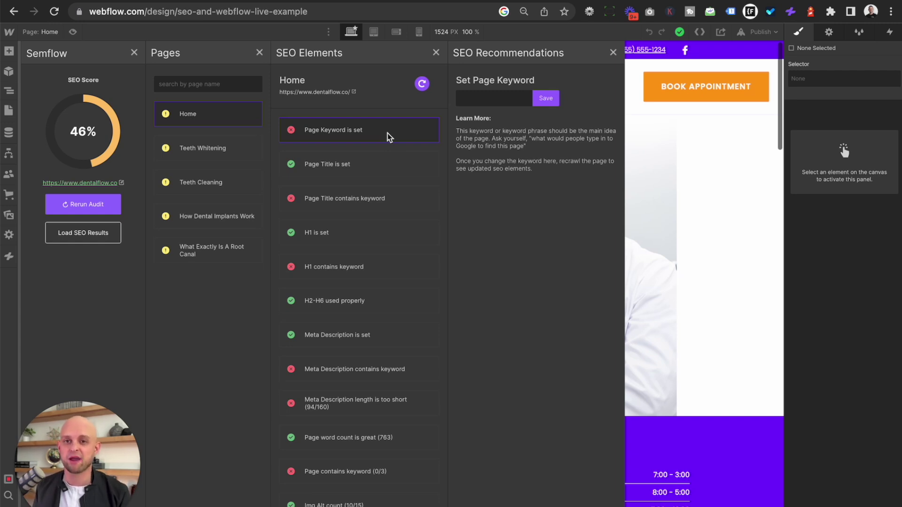
Save 'dentist in idaho falls' as the Home page keyword, raising the score to 51%
click(469, 100)
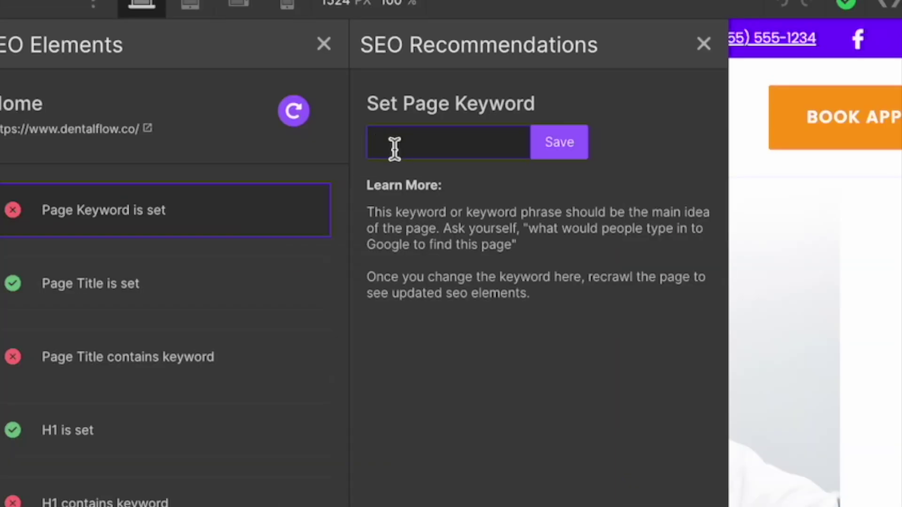
text(dentist in idaho falls)
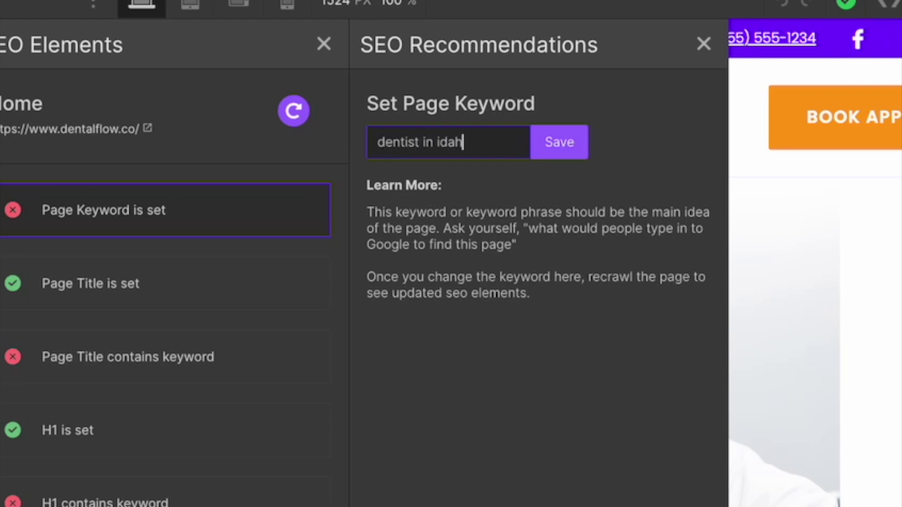
click(567, 140)
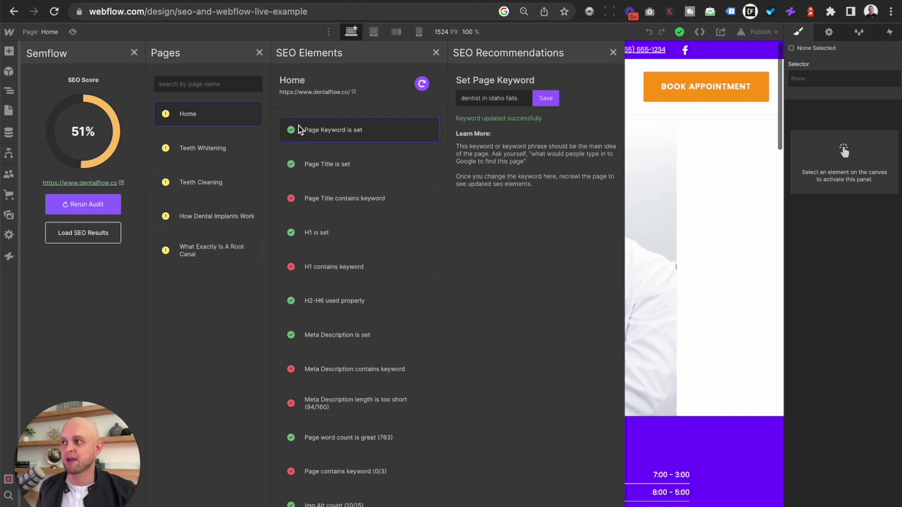
Review the page title check advice and copy the saved keyword
click(394, 170)
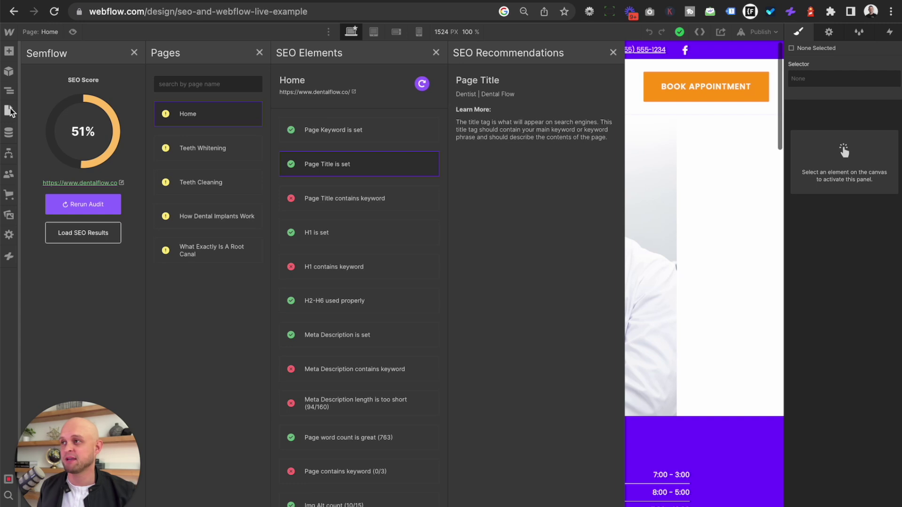
click(327, 205)
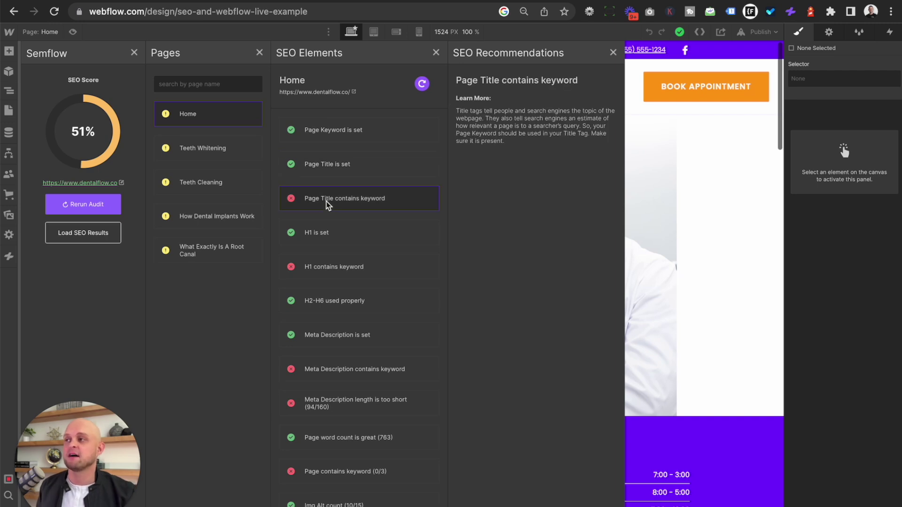
click(339, 135)
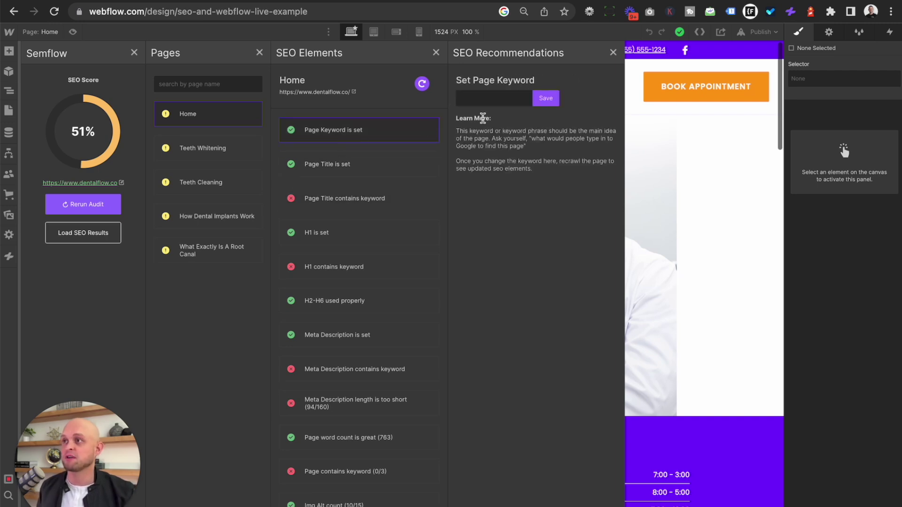
triple_click(495, 97)
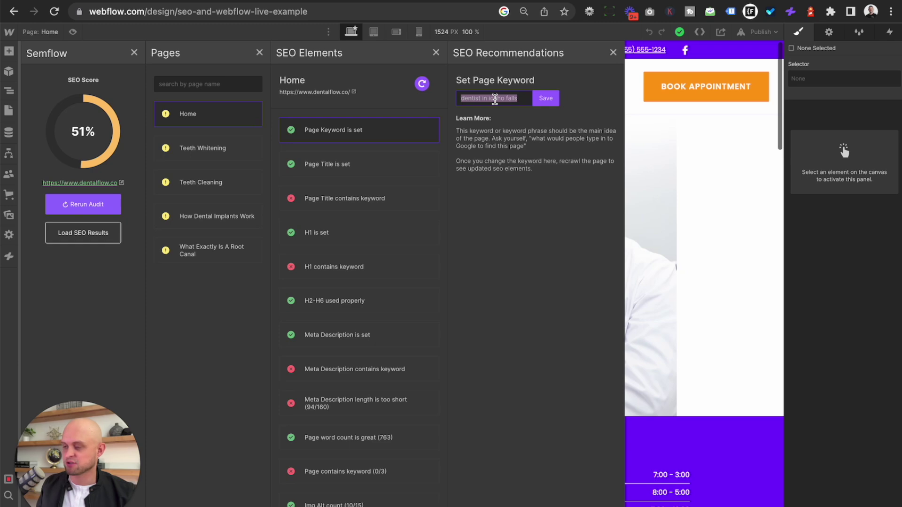
Close Semflow and open the Home page's settings from the Pages list
click(9, 257)
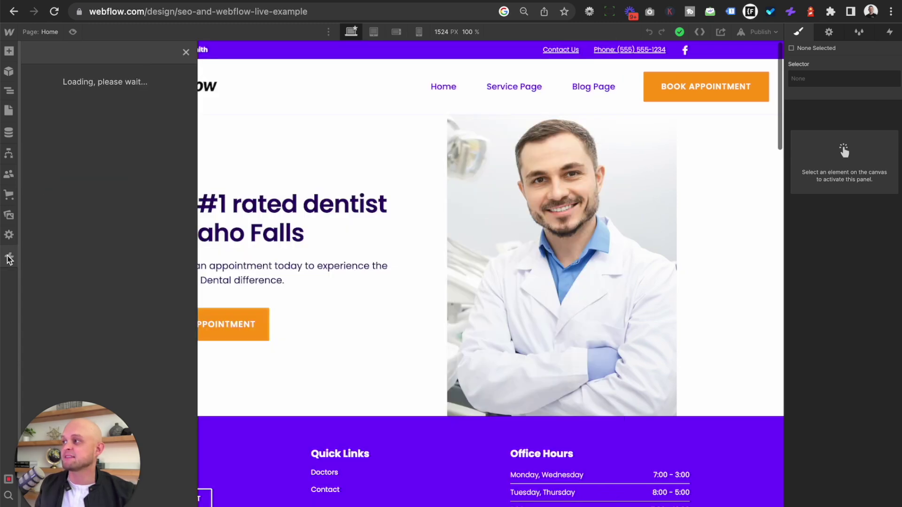
click(10, 257)
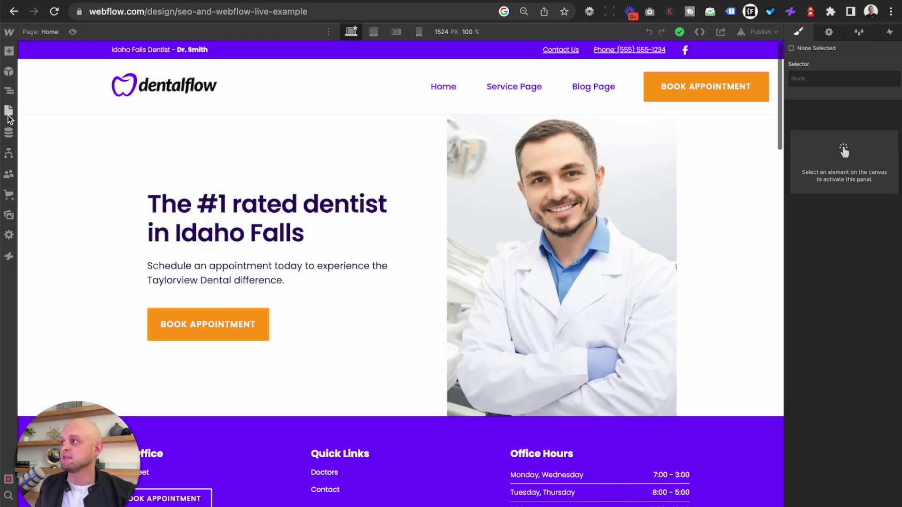
click(9, 112)
click(134, 107)
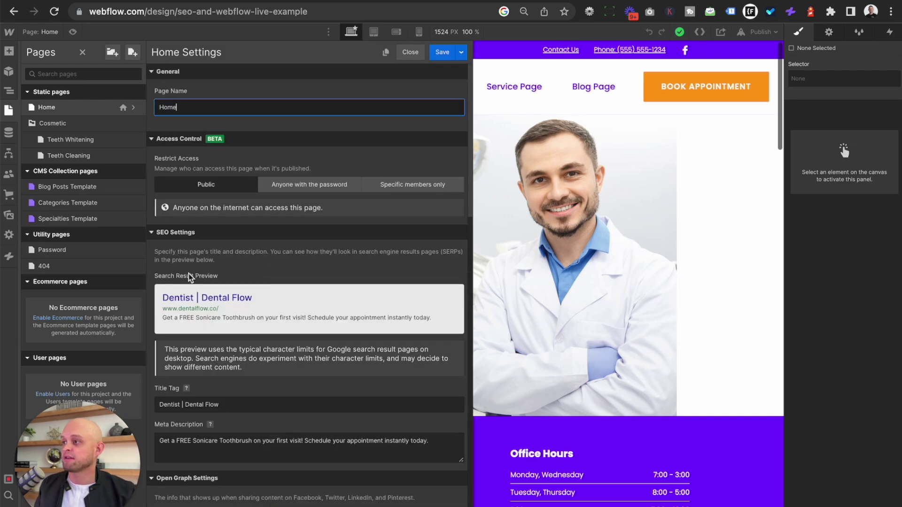
Retitle Home 'Dentist in Idaho Falls | Dental Flow' and append 'We are the best Dentist in Idaho Falls.' to its meta description
scroll(193, 291, down, 2)
scroll(192, 291, down, 3)
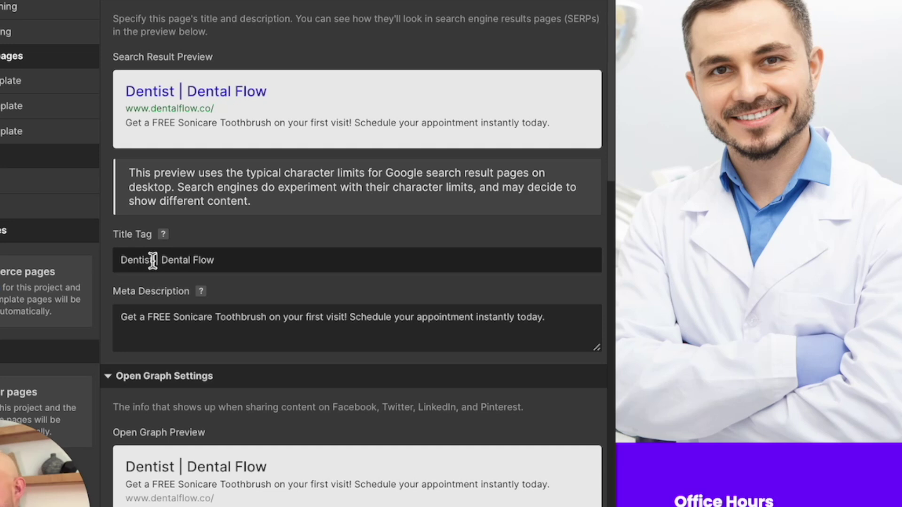
double_click(152, 260)
text(dentist in idaho falls)
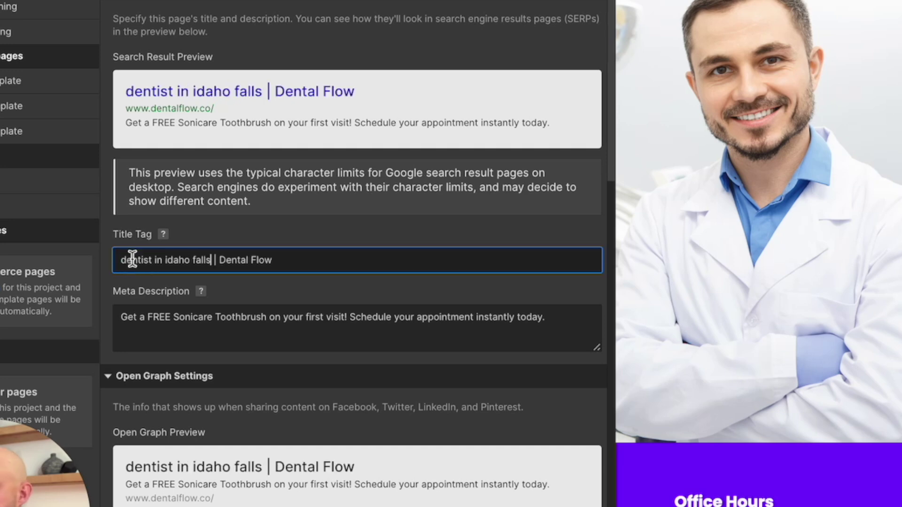
click(125, 260)
key(BackSpace)
text(D)
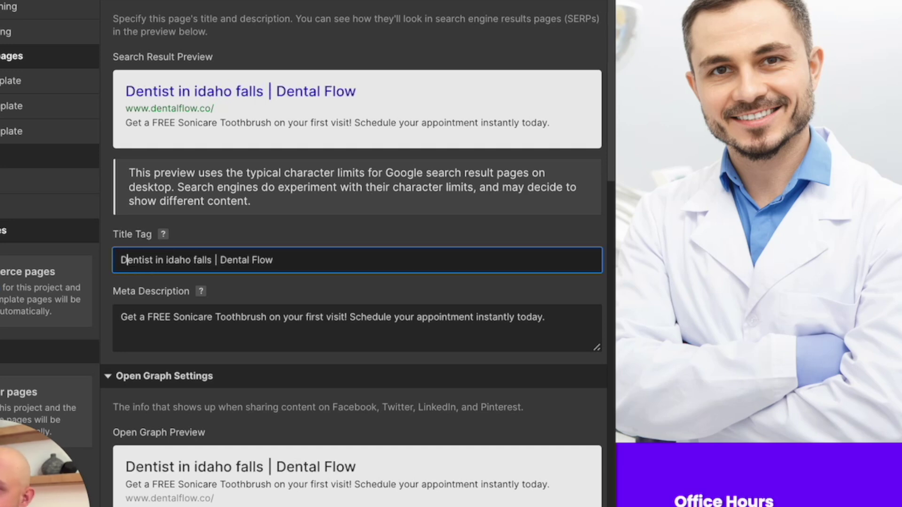
click(169, 259)
key(BackSpace)
text(I)
click(197, 260)
key(BackSpace)
text(F)
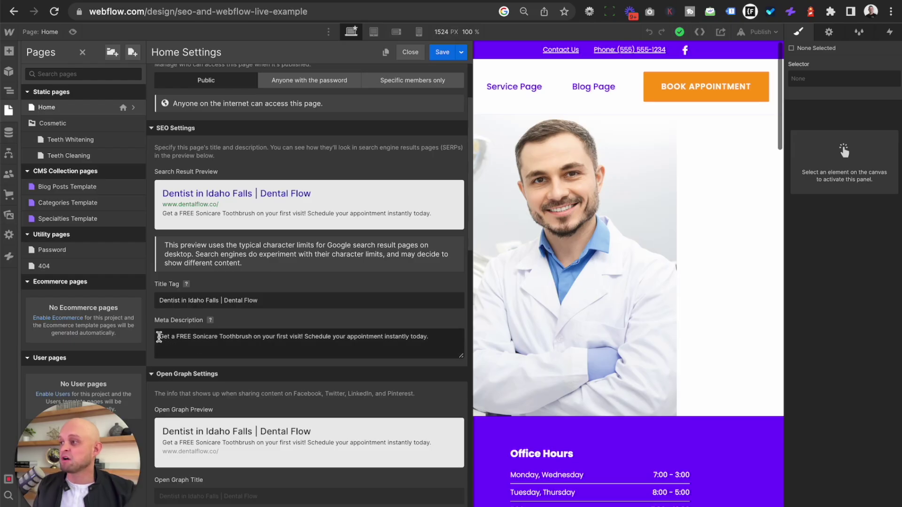
click(437, 335)
text(We are the best)
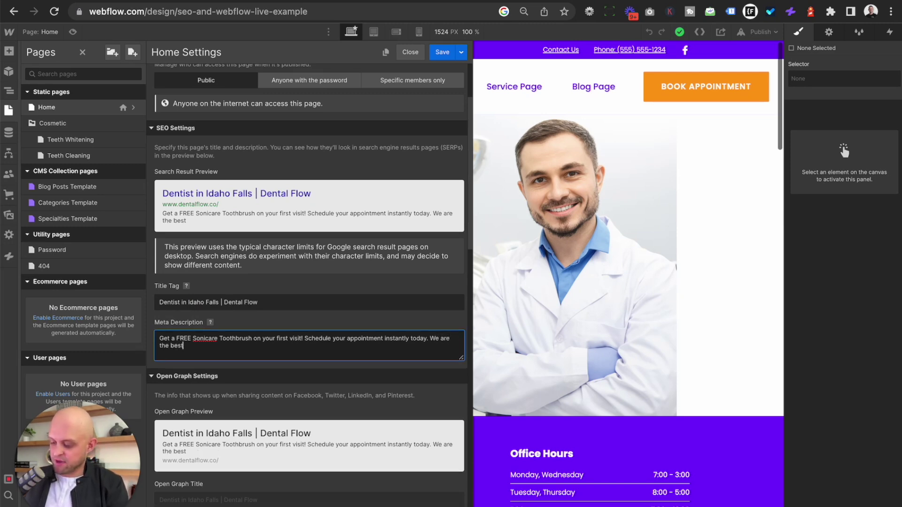
text( Dentist in Idaho Falls.)
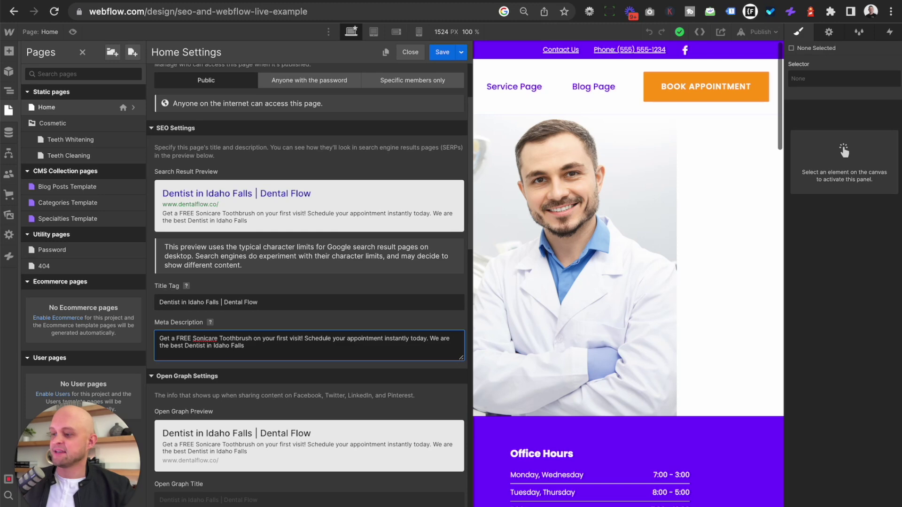
click(441, 55)
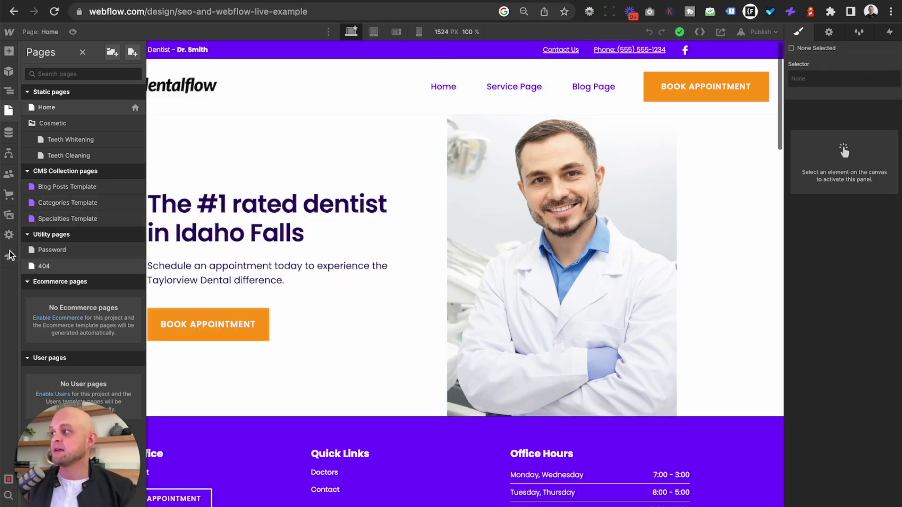
click(777, 34)
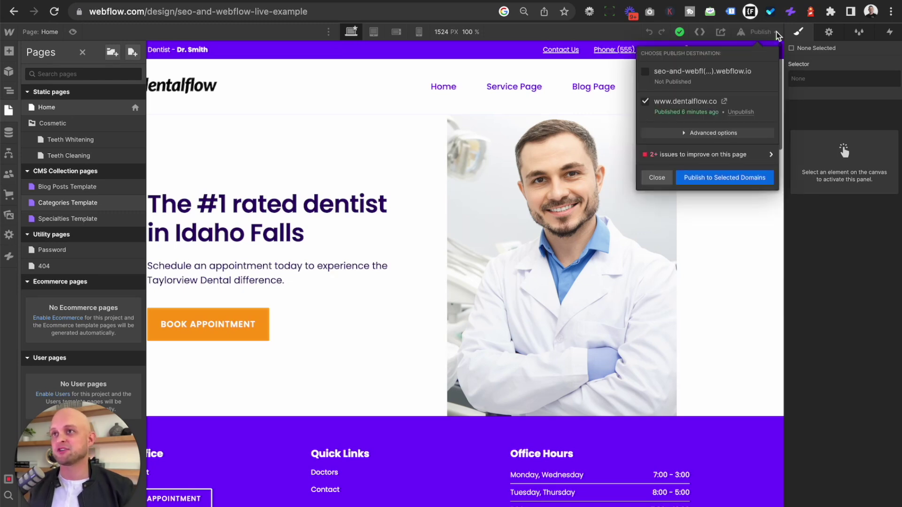
click(715, 175)
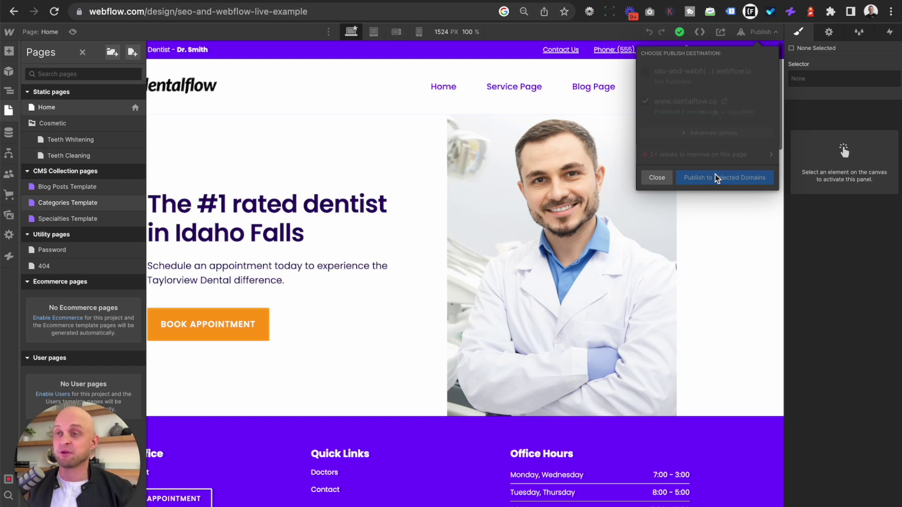
click(9, 259)
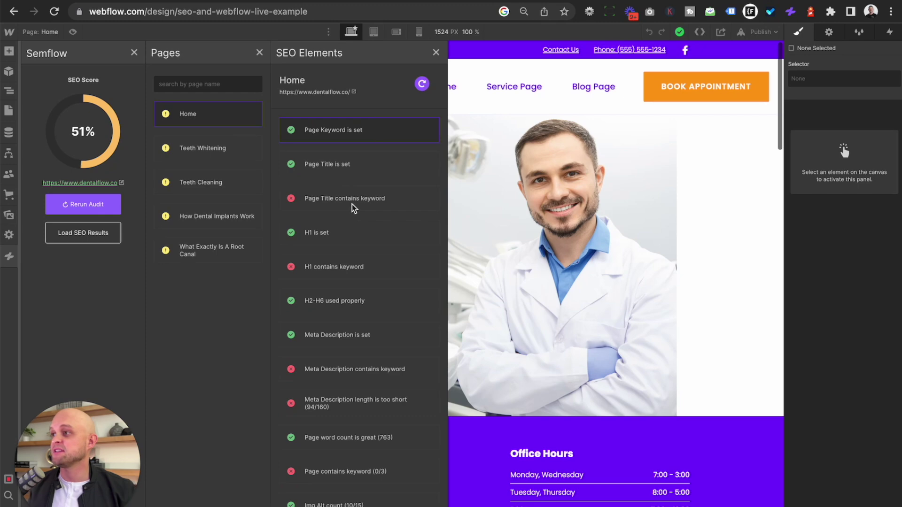
Rerun the Semflow audit and review the Home page title and meta description checks
click(335, 202)
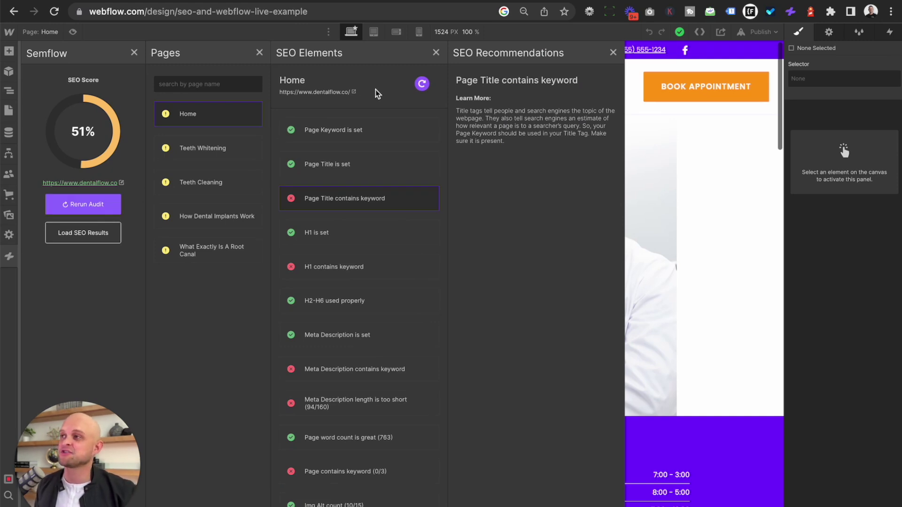
click(421, 86)
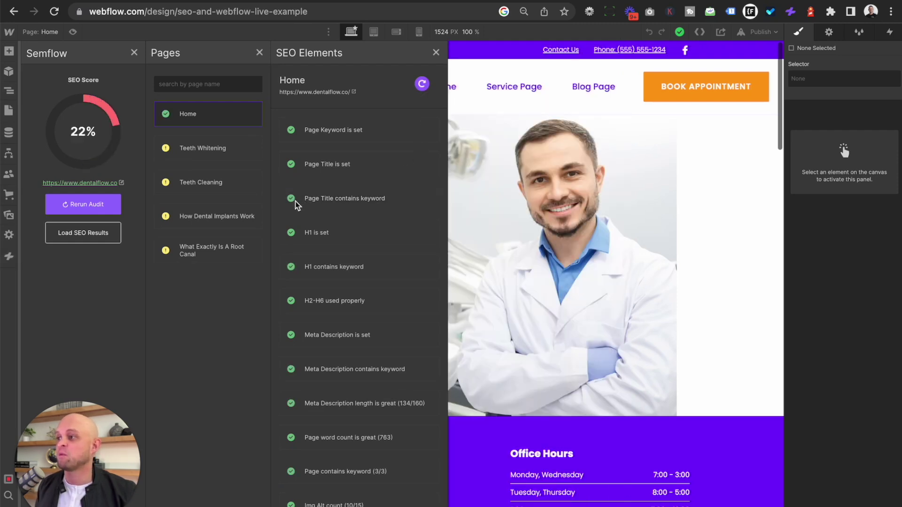
click(310, 201)
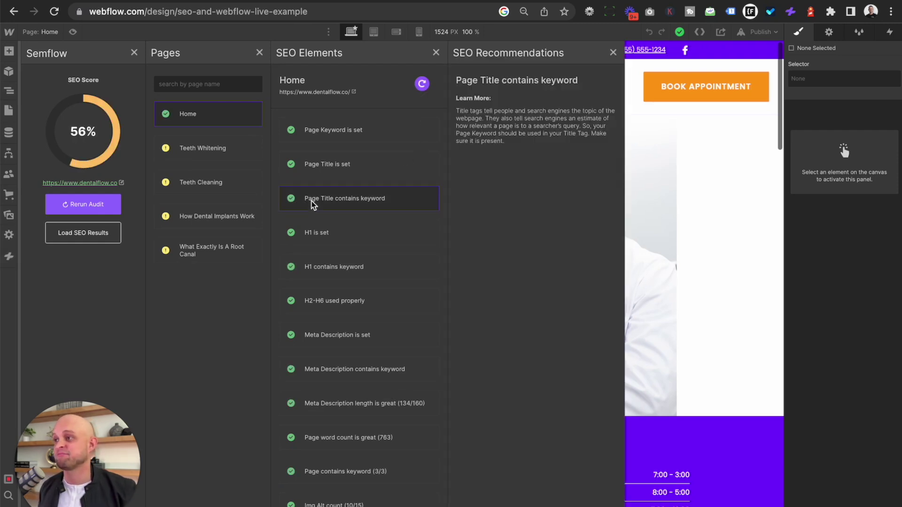
click(354, 338)
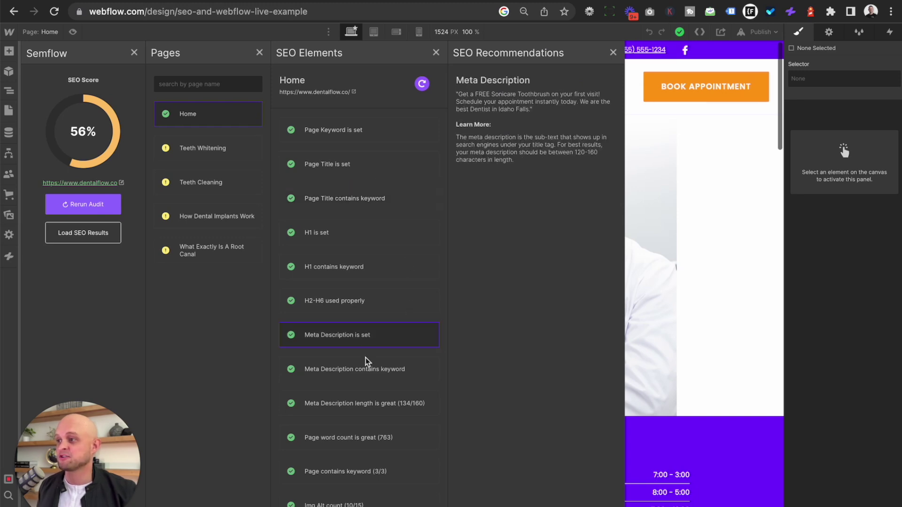
click(348, 377)
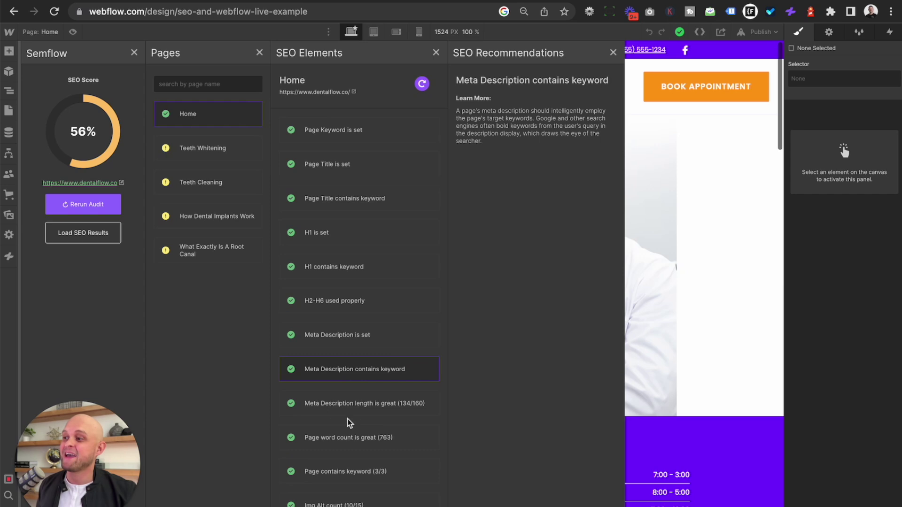
click(328, 413)
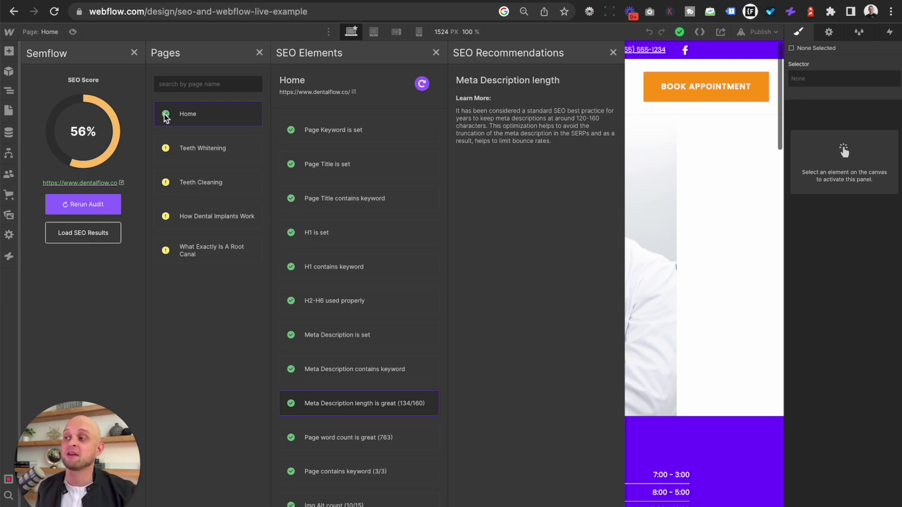
Review the H1, H1 keyword and H2-H6 heading checks, then close the SEO panels
click(334, 233)
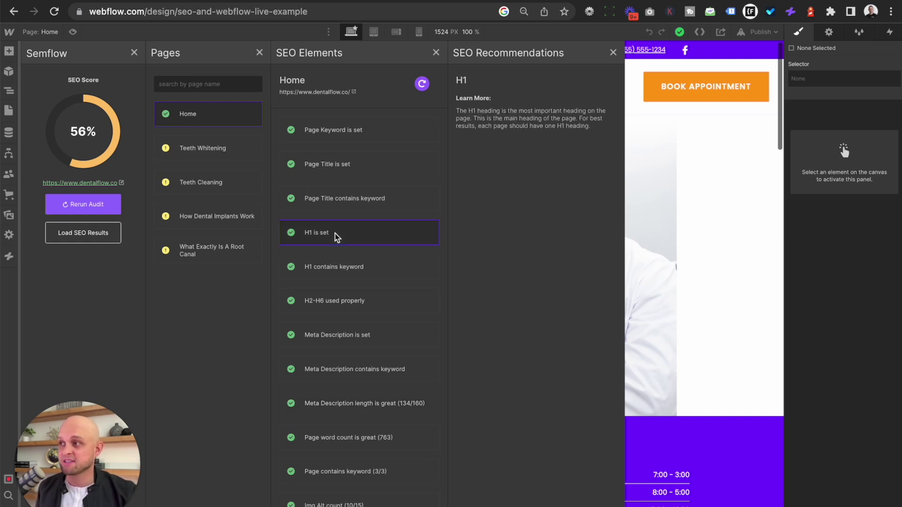
click(380, 270)
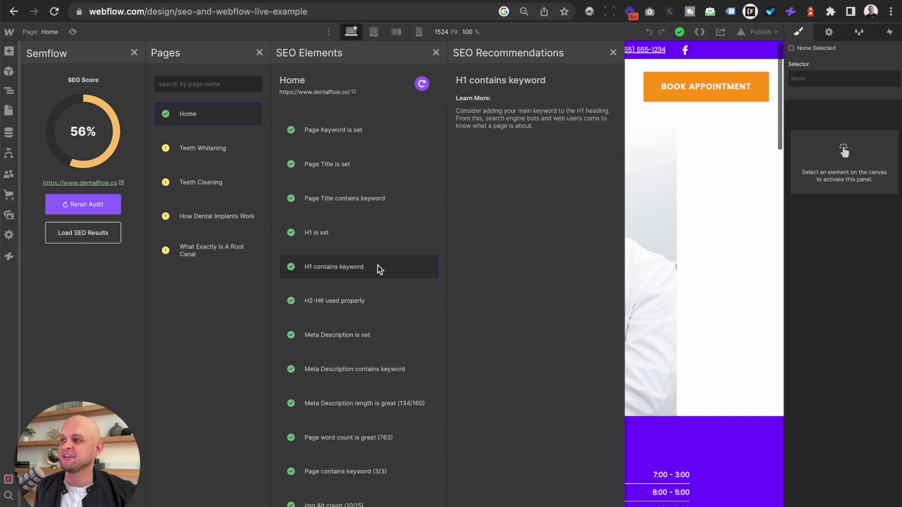
click(382, 301)
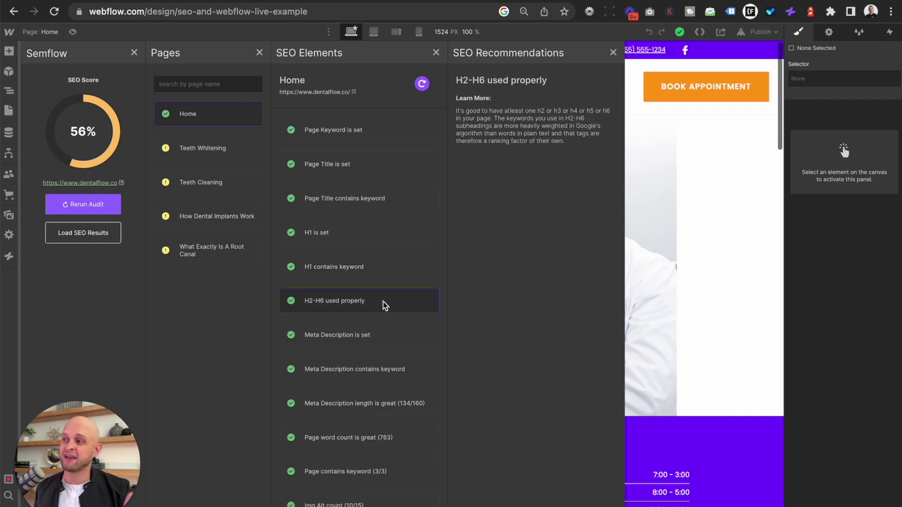
click(8, 257)
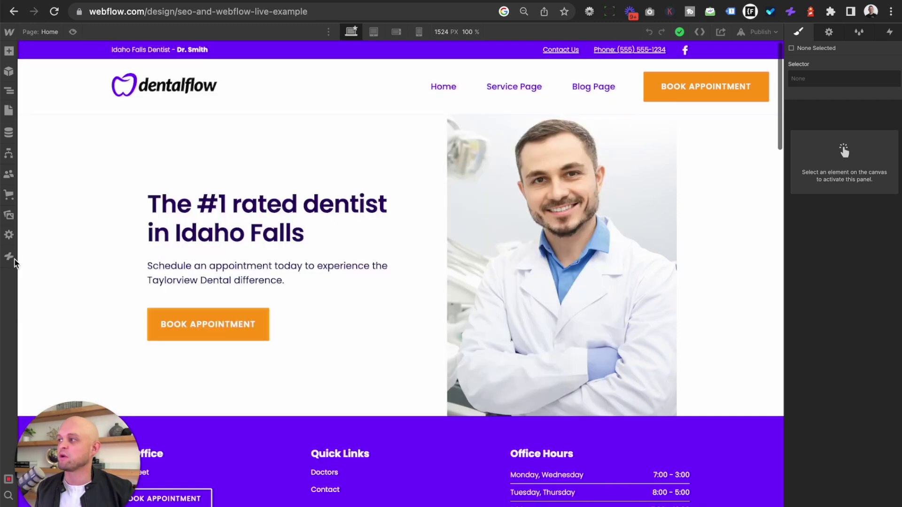
Confirm the hero heading 'The #1 rated dentist in Idaho Falls' is an H1, then reopen Semflow
click(303, 235)
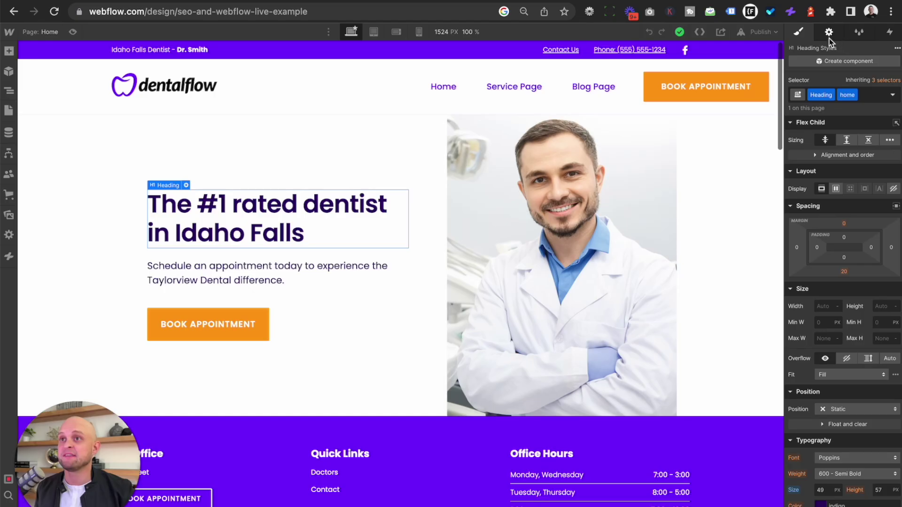
click(829, 32)
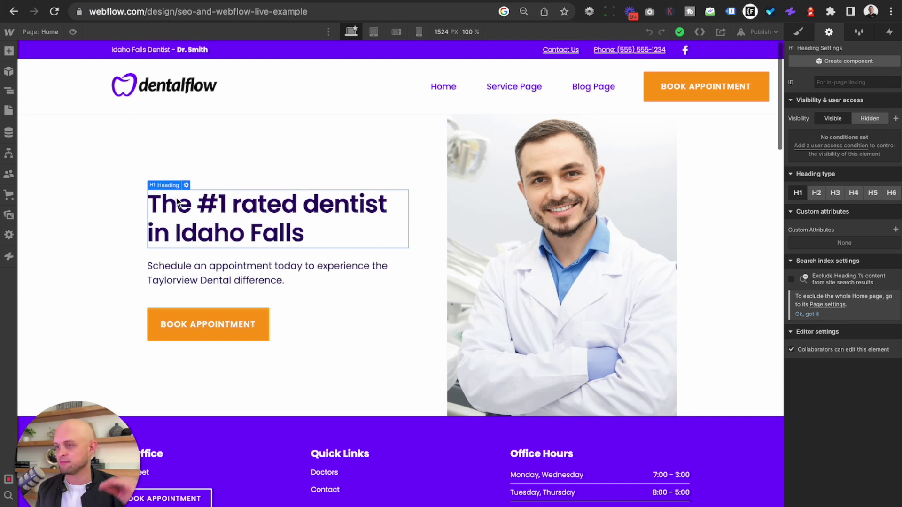
click(10, 259)
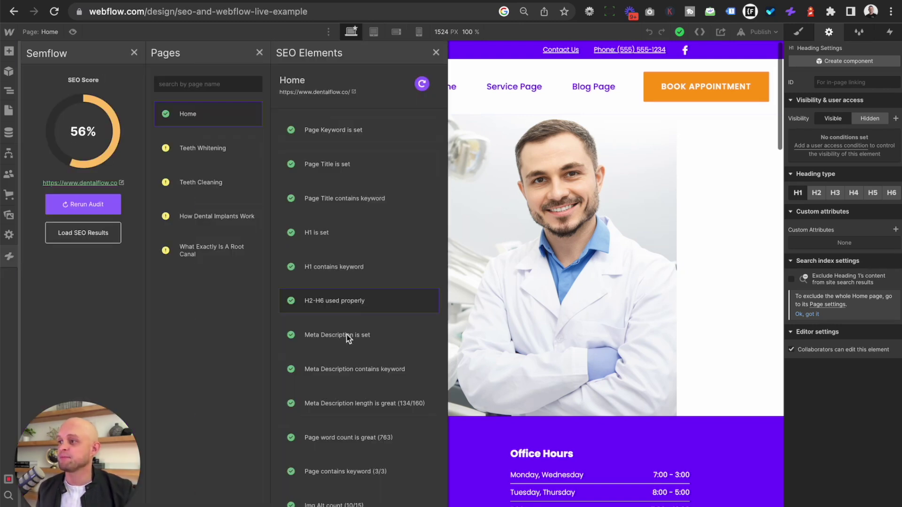
Review Semflow results for Teeth Whitening, Teeth Cleaning, Root Canal and Dental Implants pages, then close the panels
scroll(347, 335, down, 1)
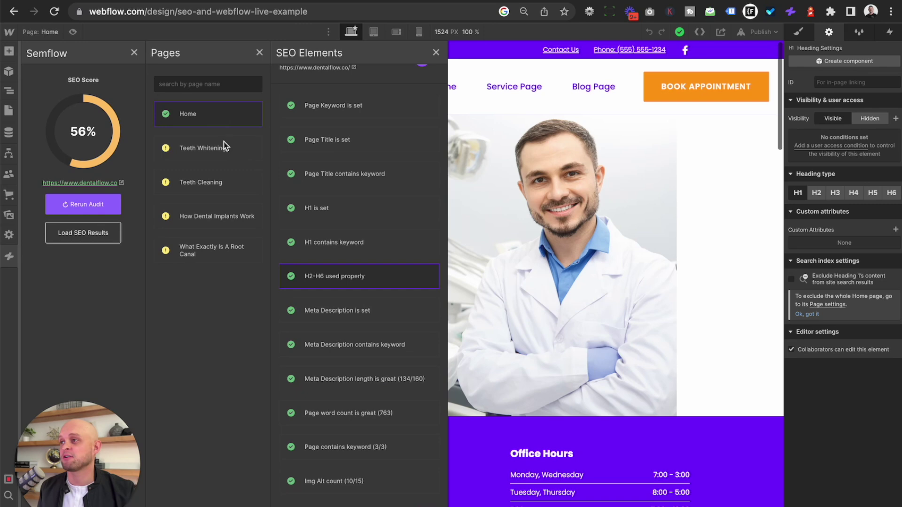
click(236, 148)
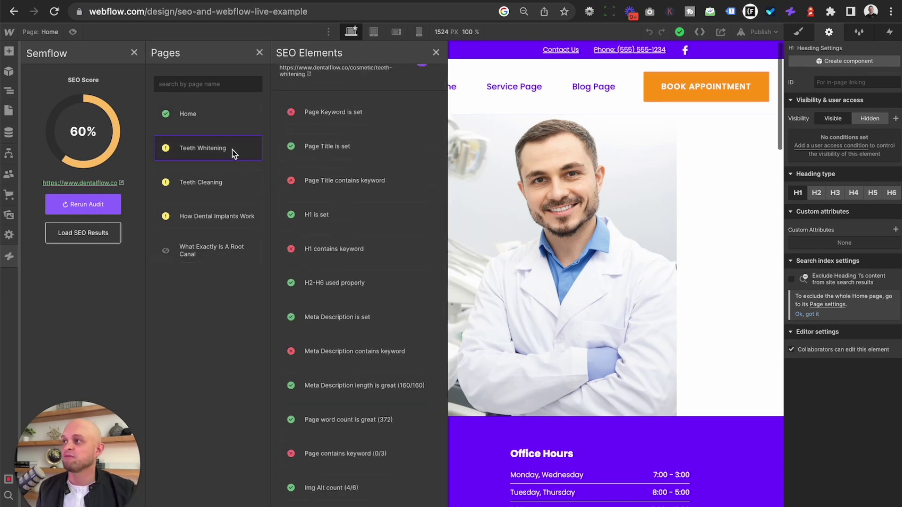
click(212, 187)
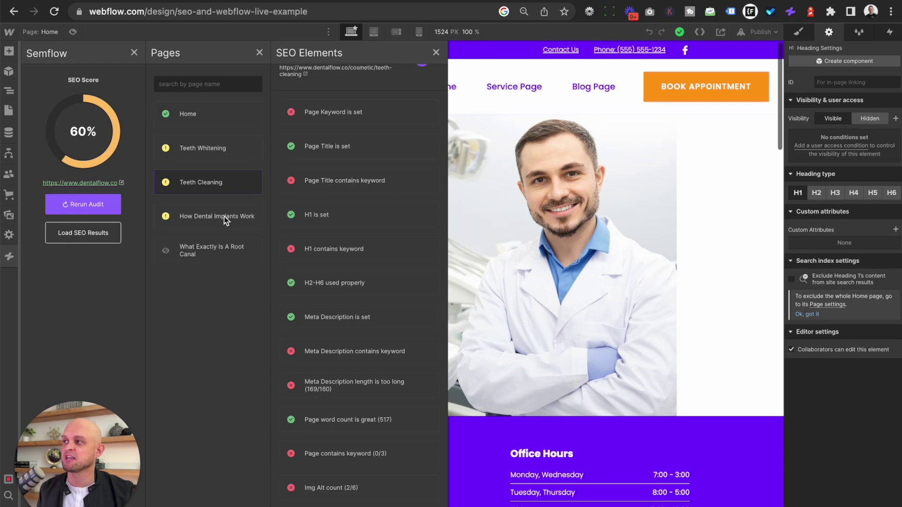
click(199, 251)
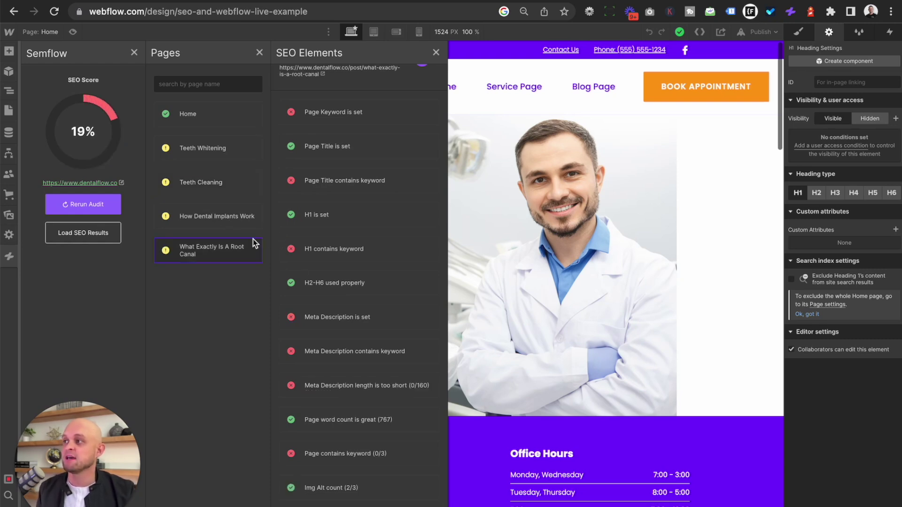
click(215, 223)
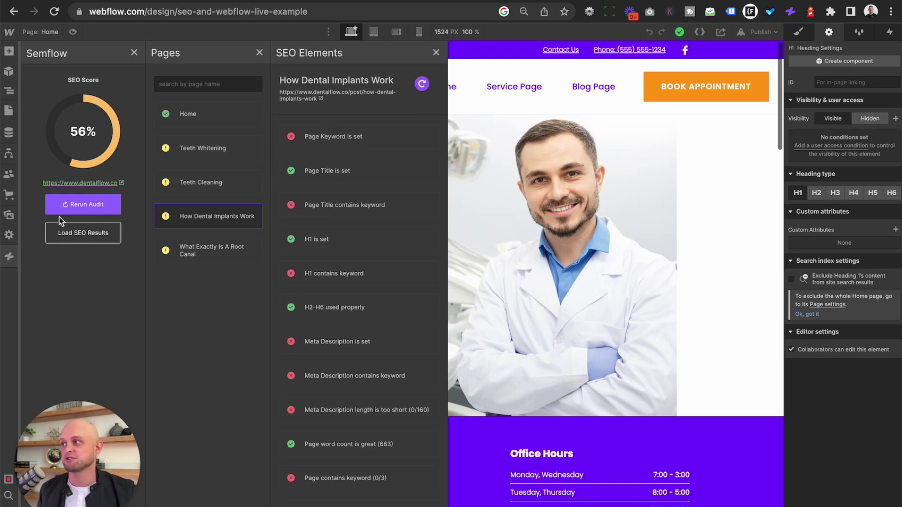
click(7, 258)
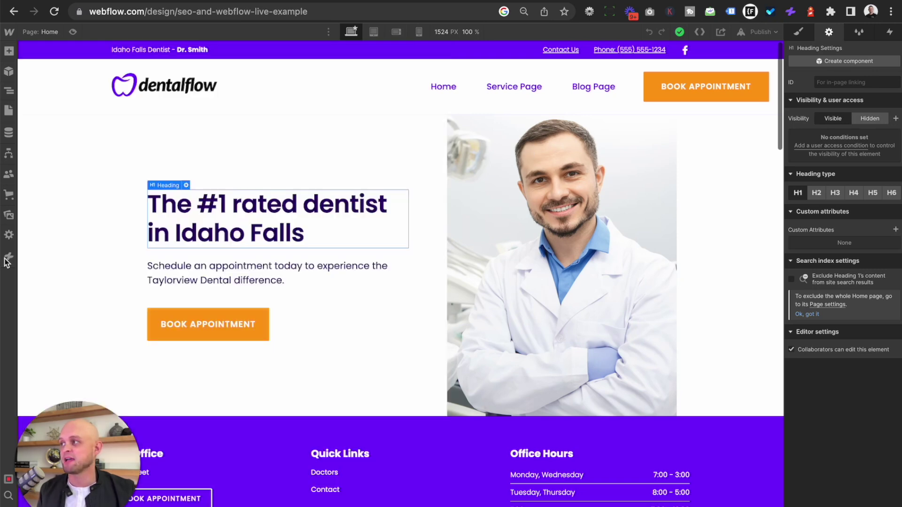
Verify the Blog Posts Template H1 is bound to Name, then show Dental Implants' Set Page Keyword
click(9, 133)
click(8, 110)
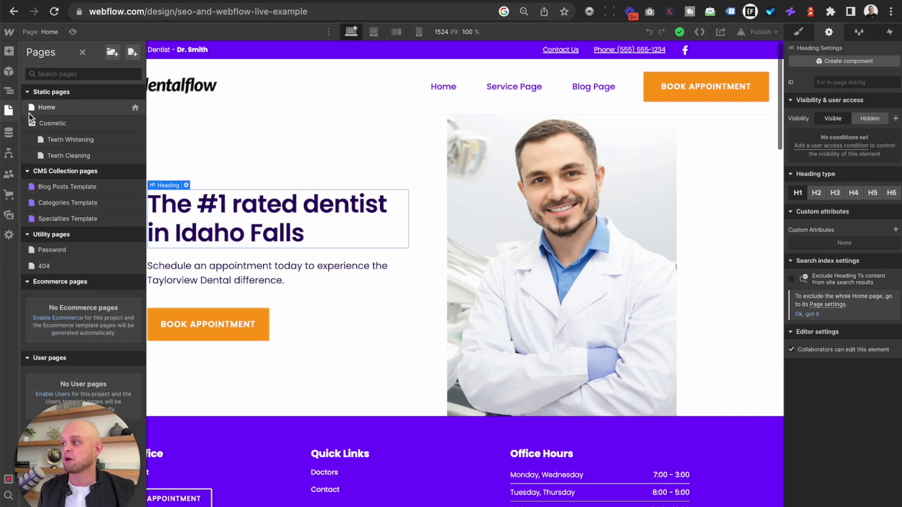
click(71, 187)
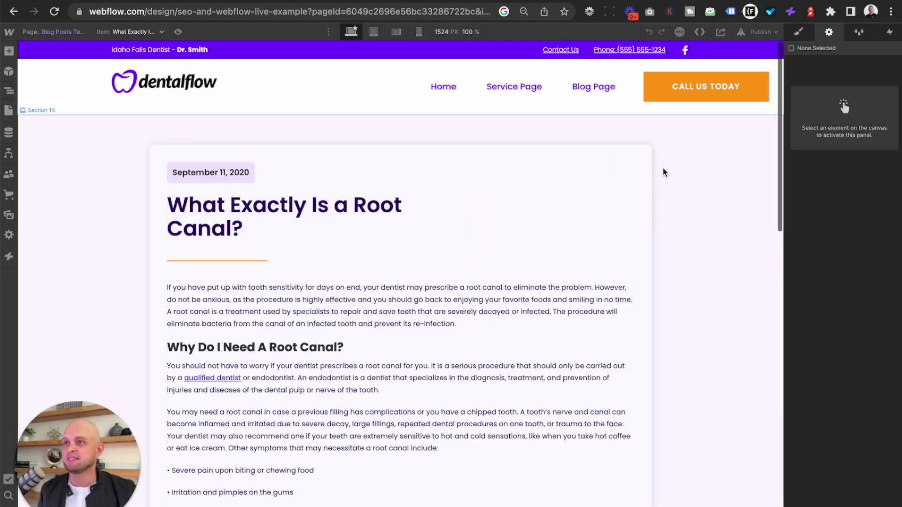
click(294, 211)
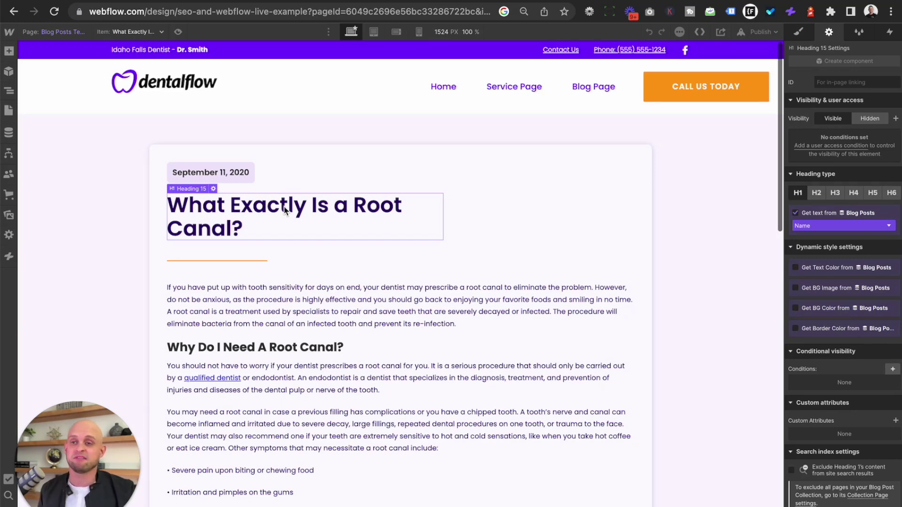
click(9, 256)
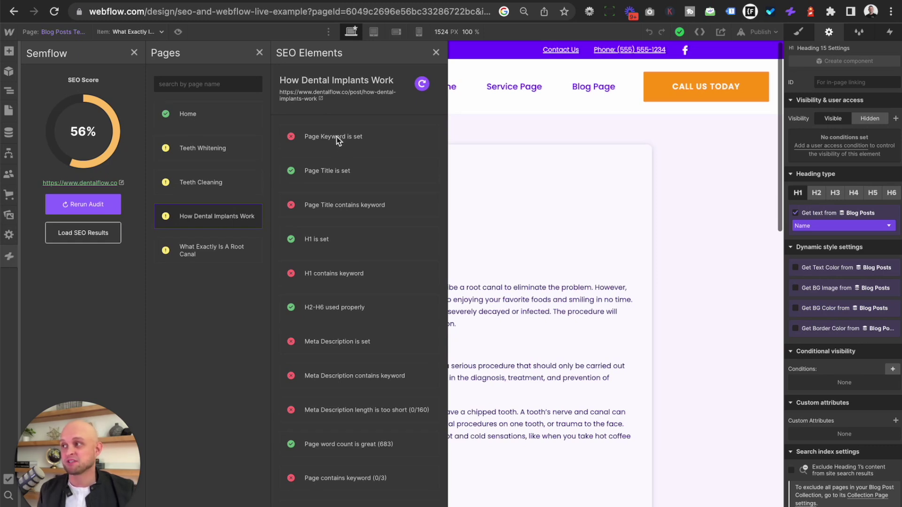
click(352, 137)
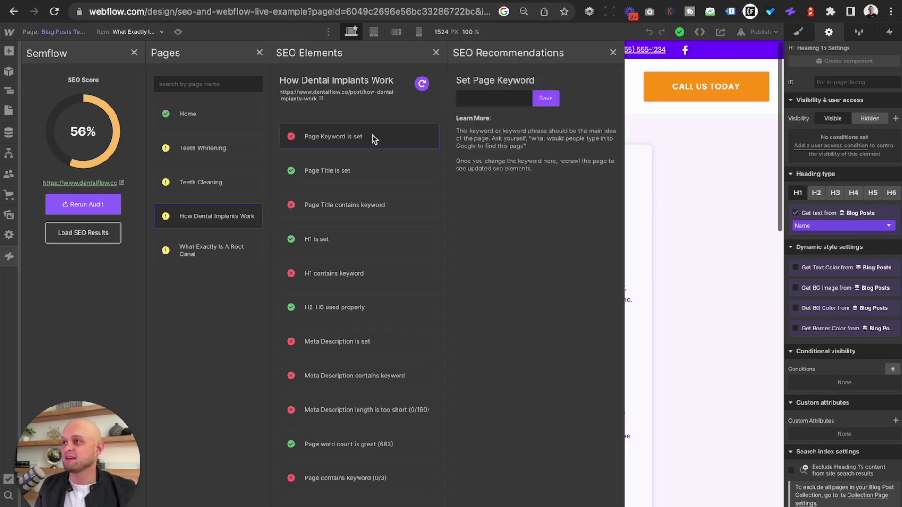
Set the How Dental Implants Work post's page keyword to 'how dental implants work'
click(496, 100)
text(how dent)
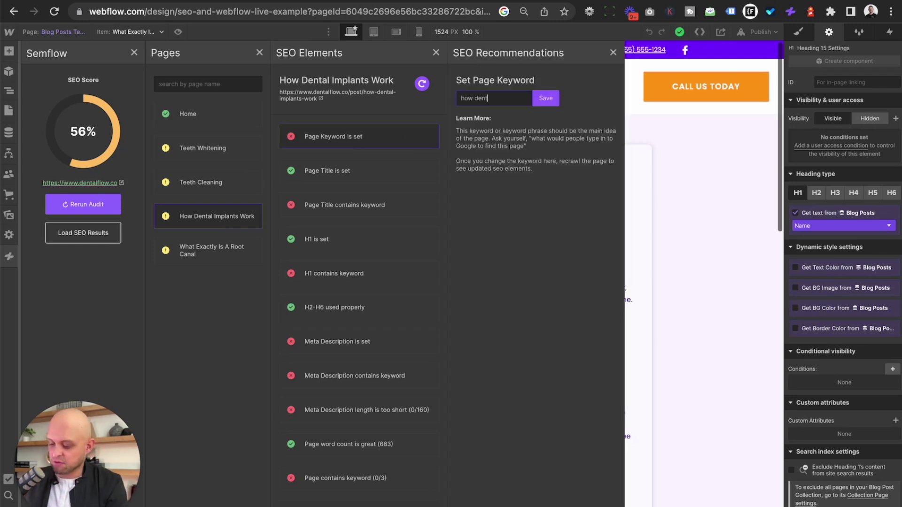
text(al implants work)
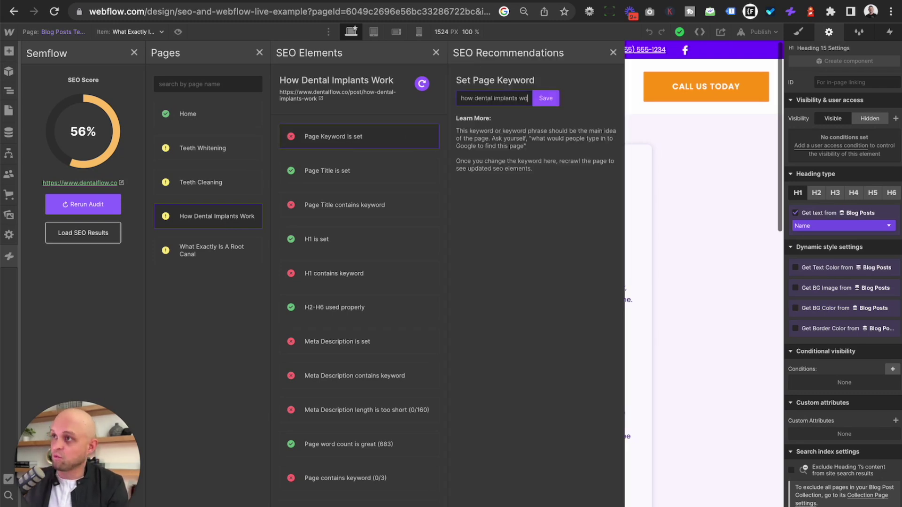
click(546, 100)
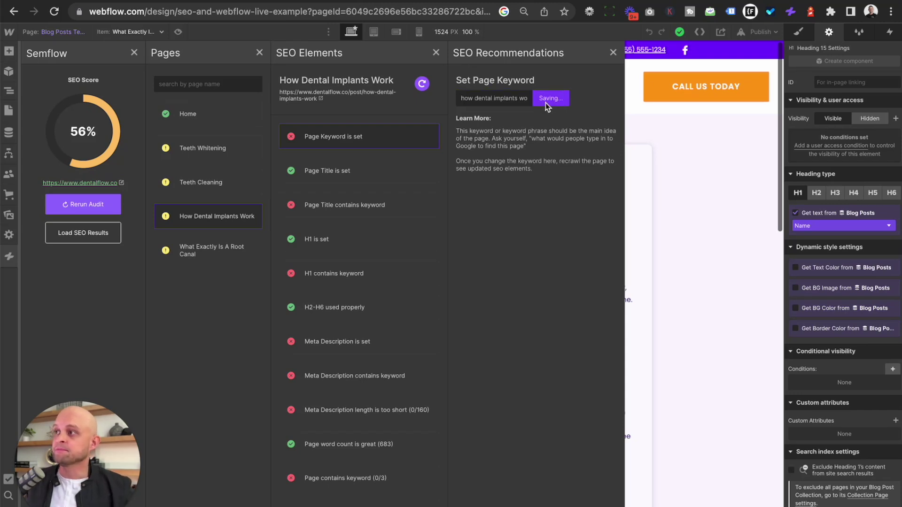
Set the root canal post's page keyword to 'what exactly is a root canal'
click(220, 247)
click(344, 142)
click(477, 97)
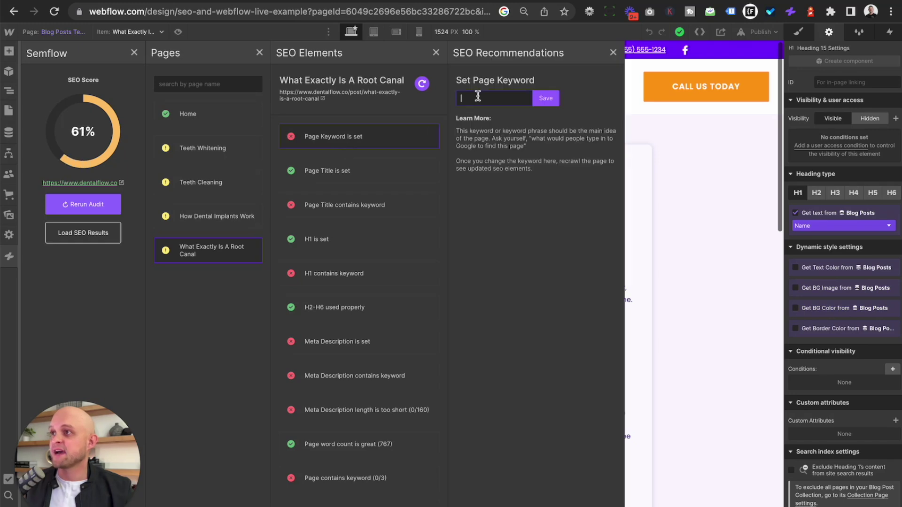
text(what exactly is a root canal)
key(Return)
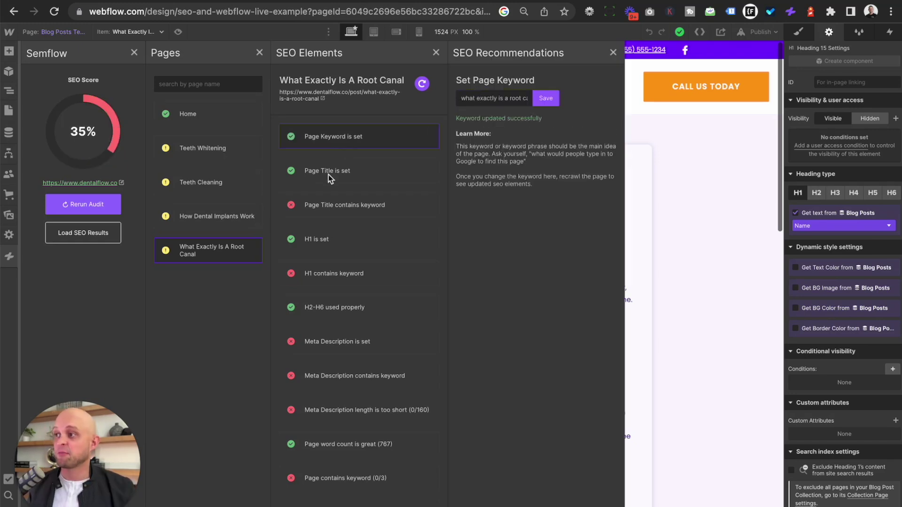
Check both posts' meta description results and reload the Semflow audit
click(331, 341)
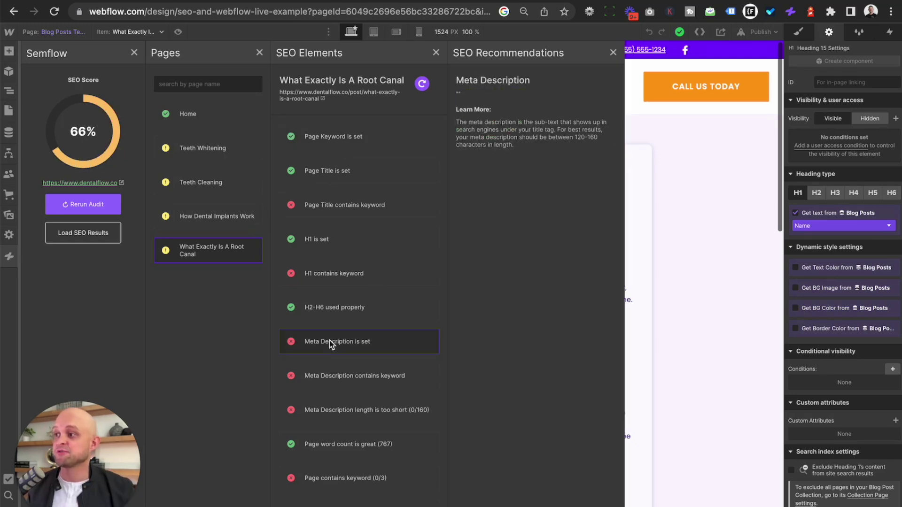
click(229, 221)
click(322, 341)
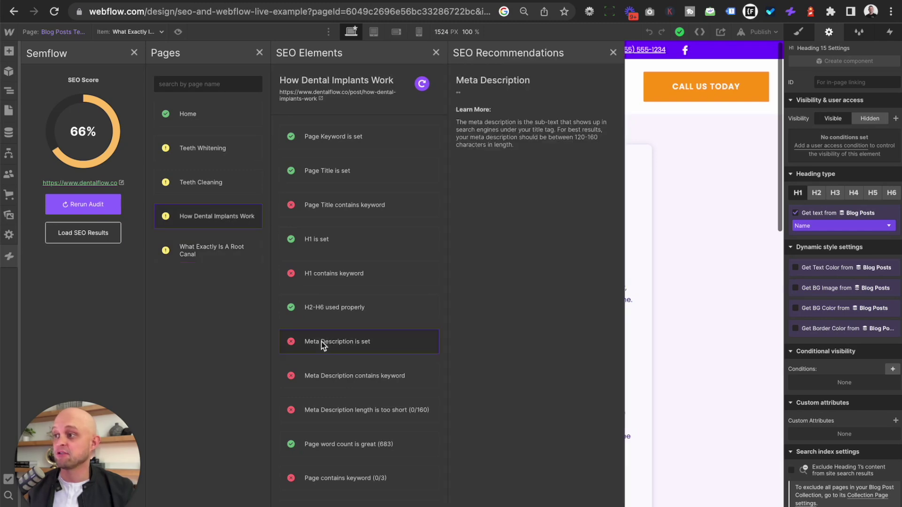
click(8, 258)
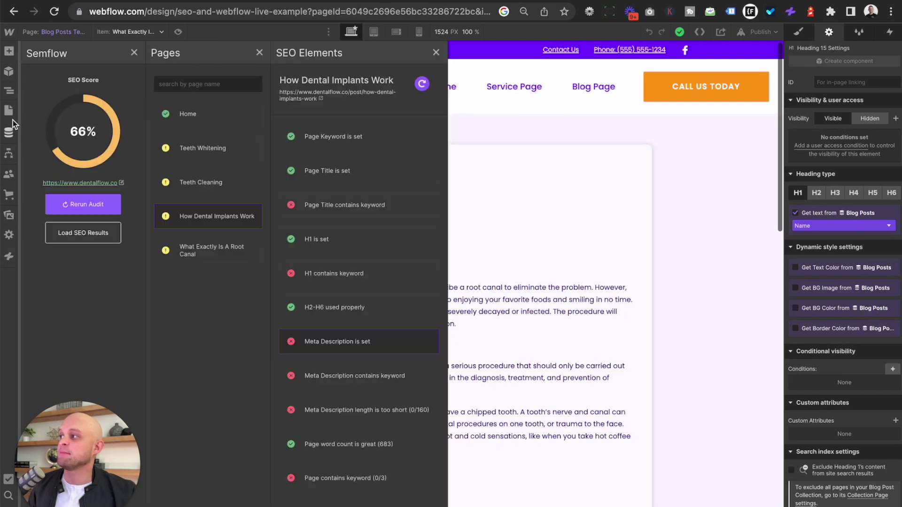
click(9, 111)
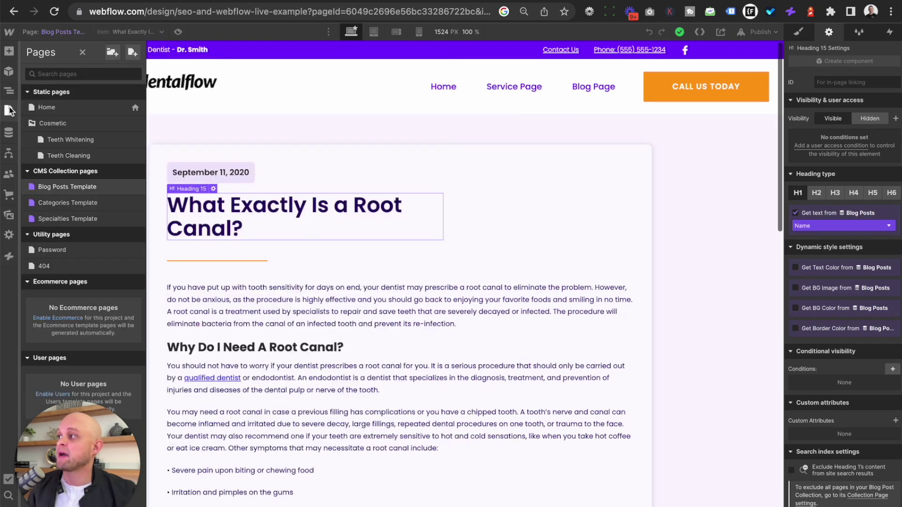
Bind the Blog Posts Template title tag to Page Title Tag and meta description to Meta Description
click(133, 187)
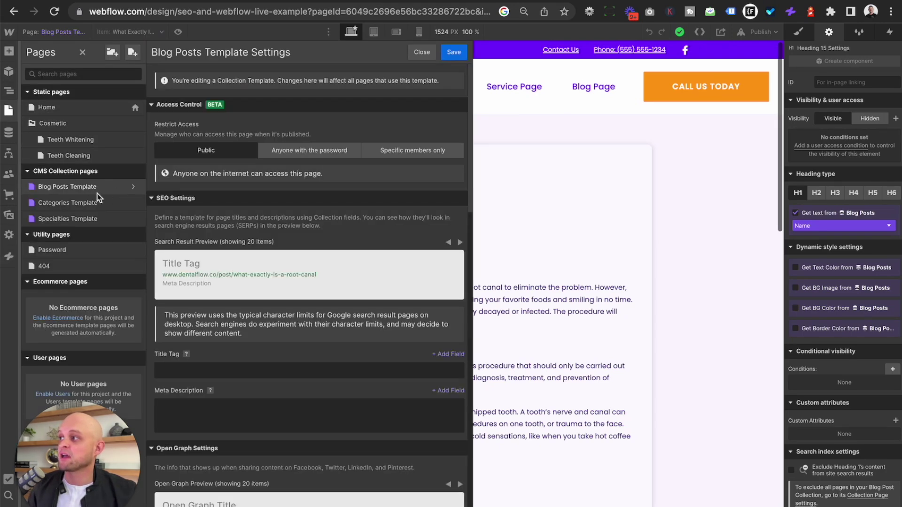
scroll(239, 380, down, 1)
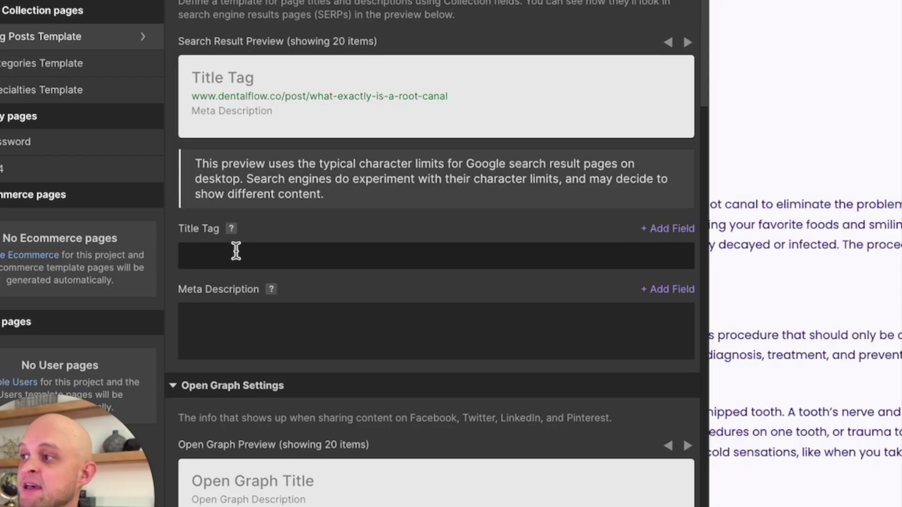
click(236, 251)
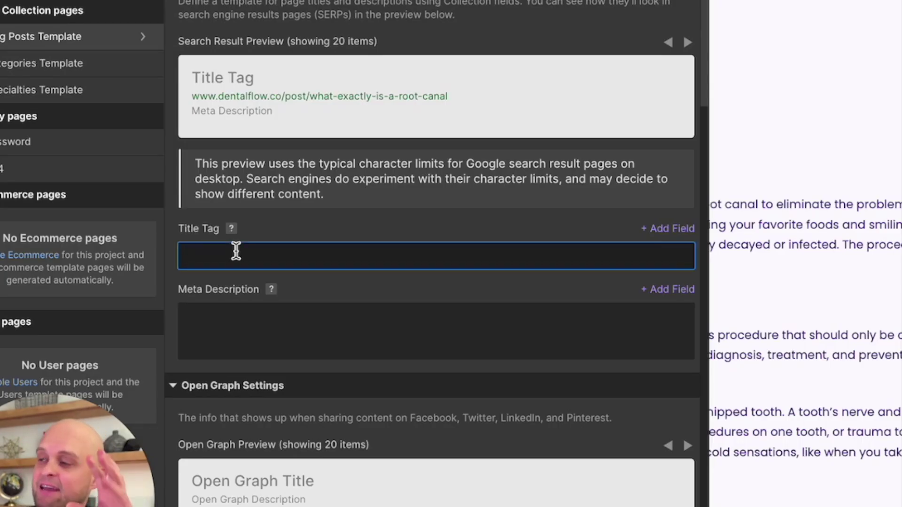
click(669, 230)
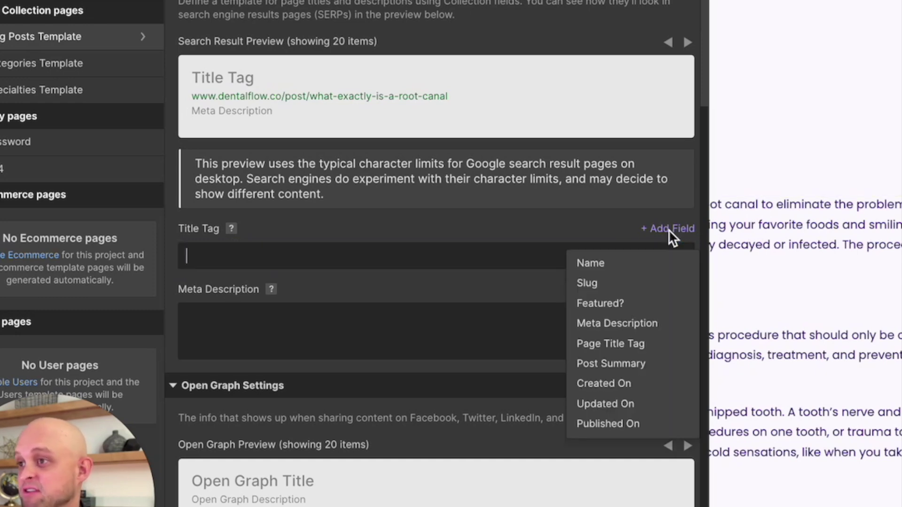
click(637, 345)
click(662, 289)
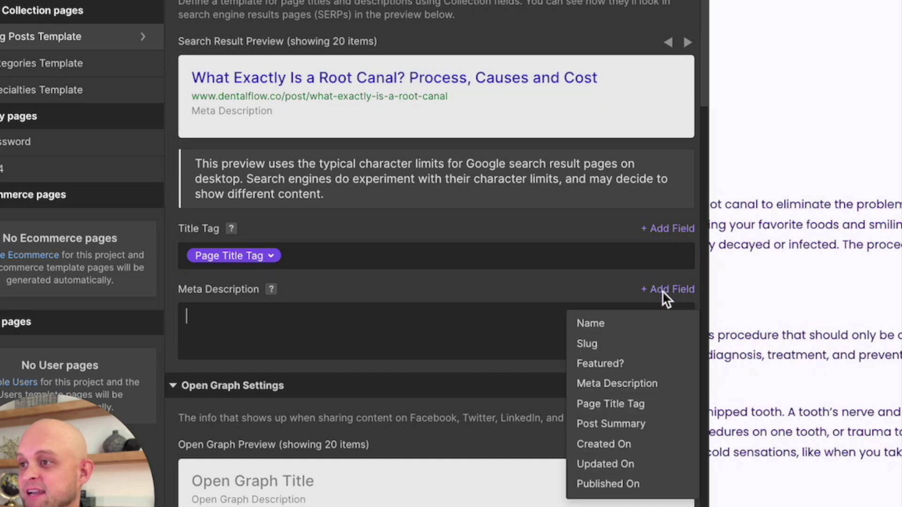
click(628, 381)
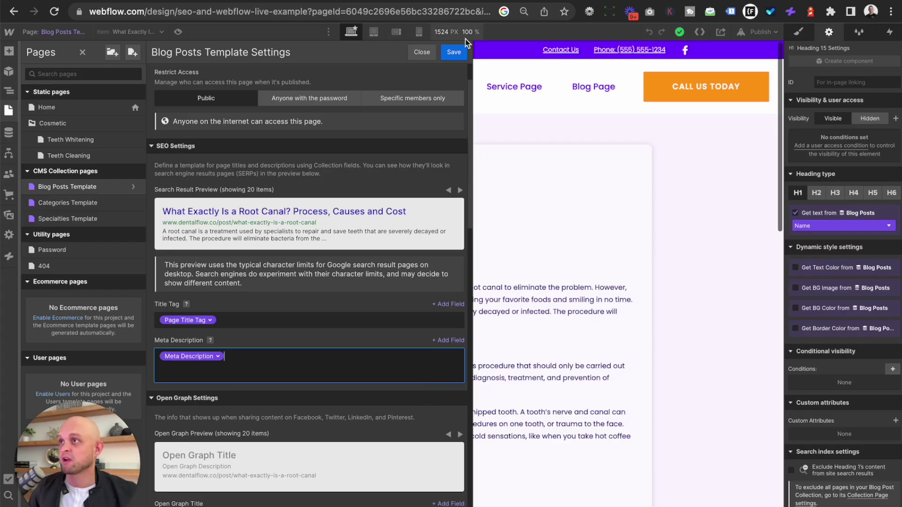
click(453, 53)
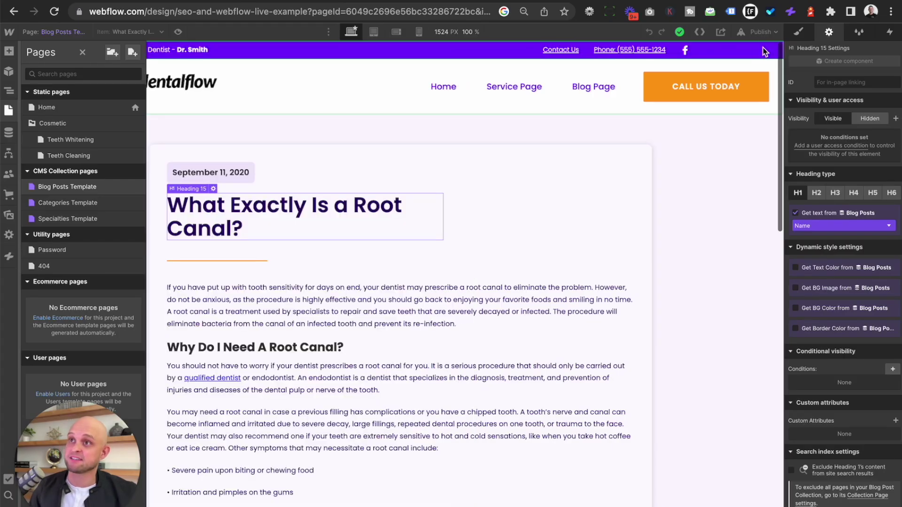
click(759, 31)
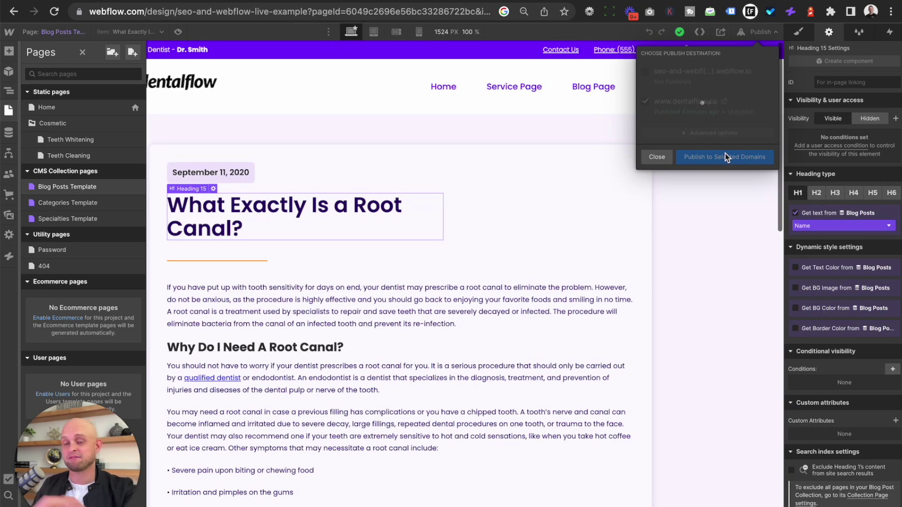
click(8, 258)
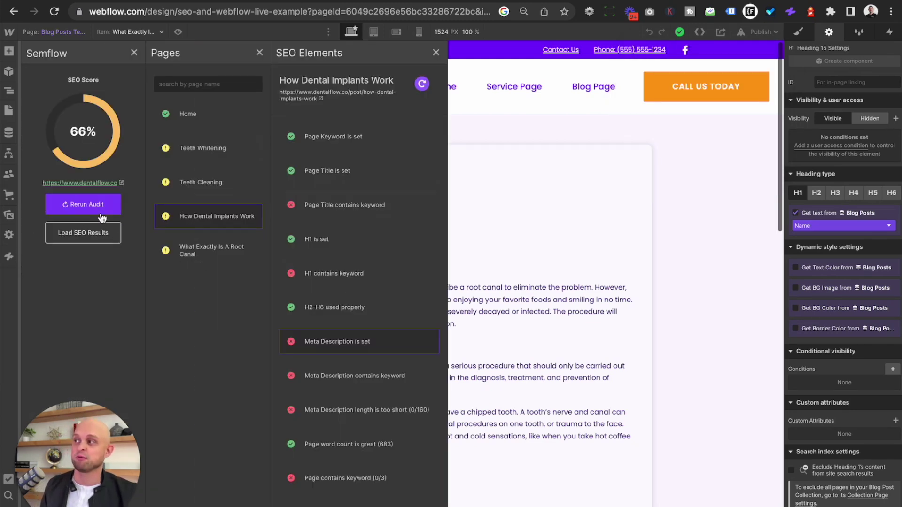
Rerun the Semflow audit to reach 73%, review Dental Implants' meta description advice, then view Lighthouse's store page
click(75, 203)
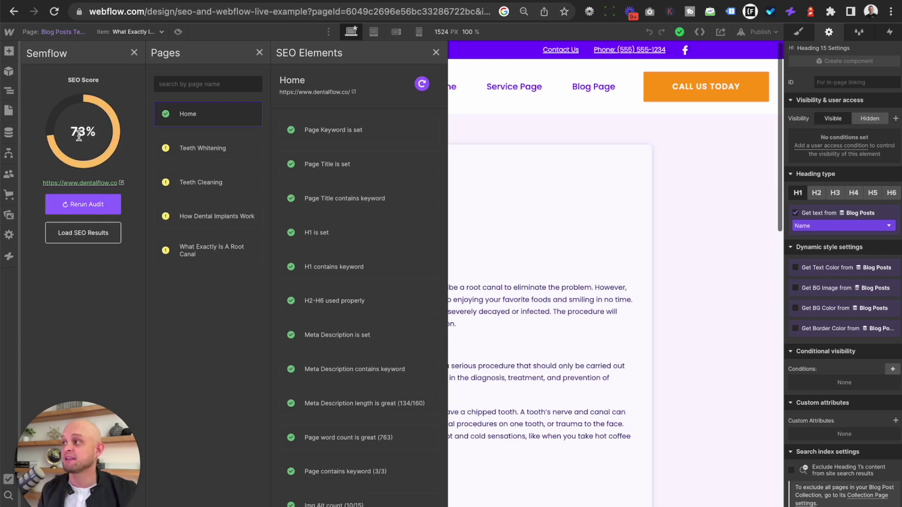
click(224, 222)
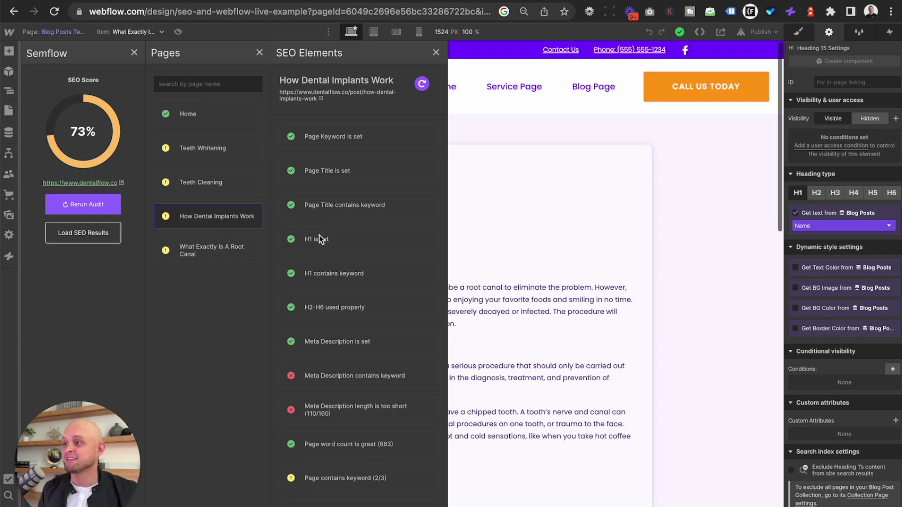
click(331, 348)
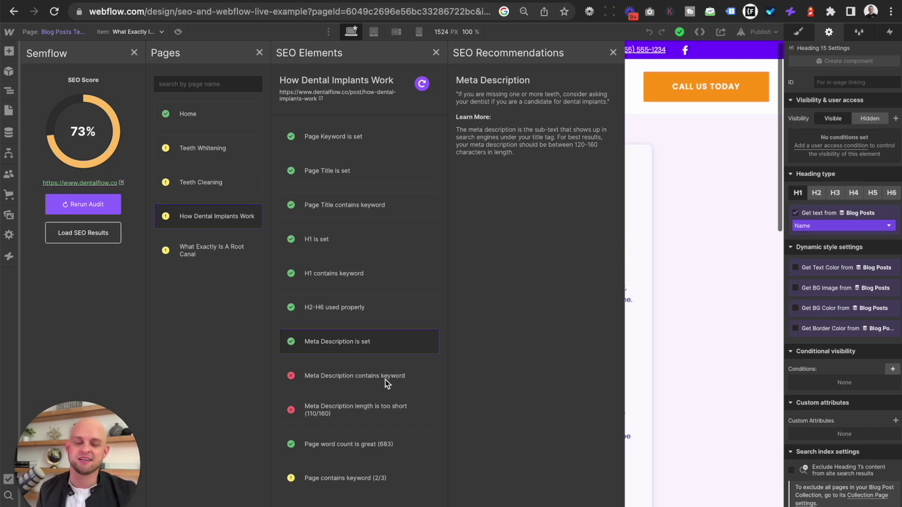
click(369, 346)
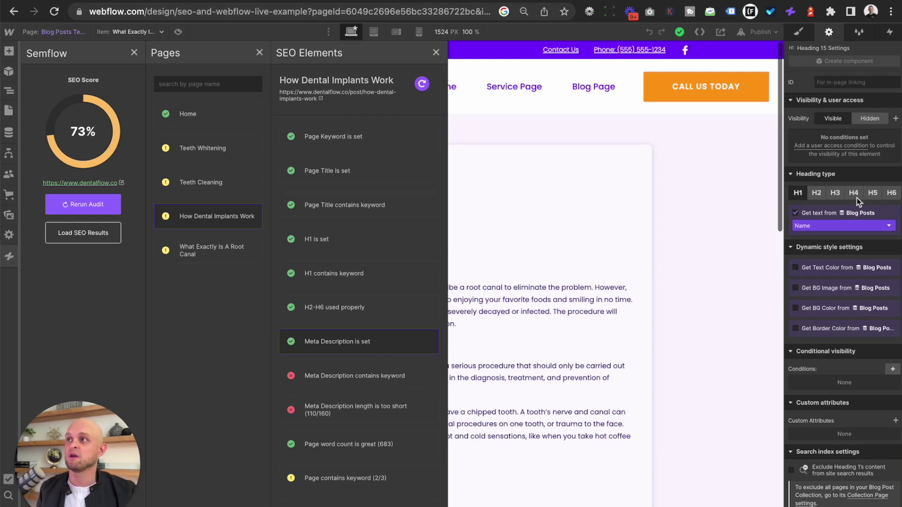
click(486, 1)
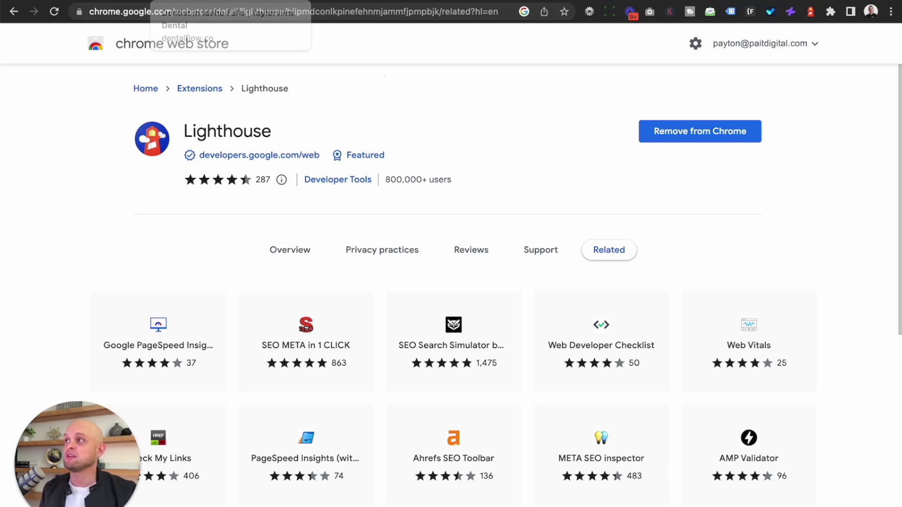
Run Lighthouse on dentalflow.co: Performance 72, Accessibility 94, Best Practices 92, SEO 100
click(230, 0)
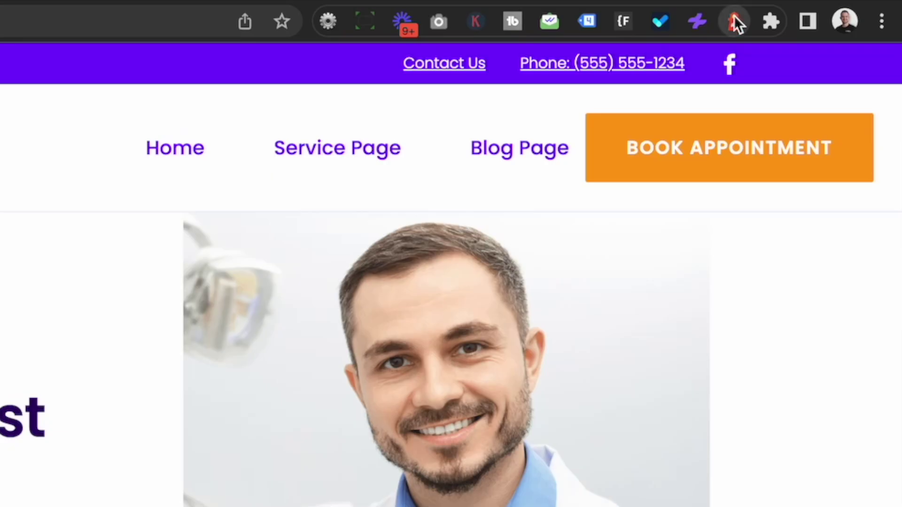
click(810, 11)
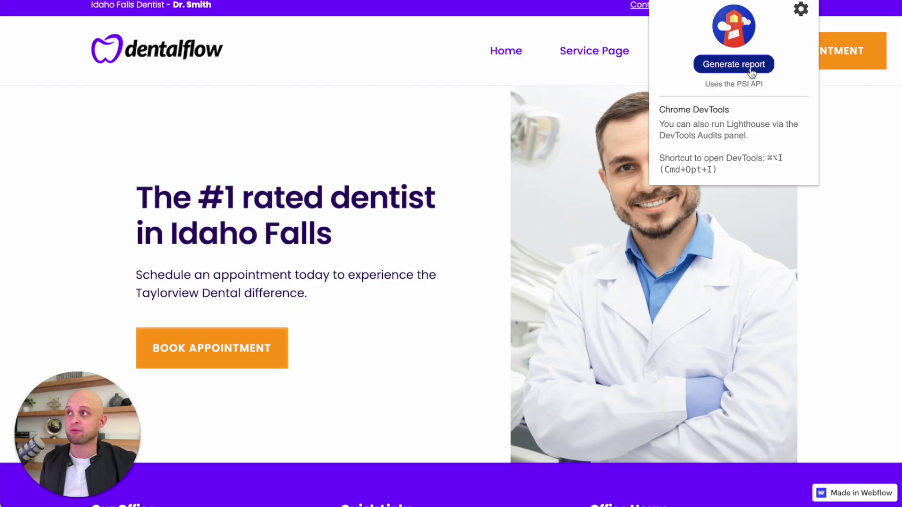
click(751, 69)
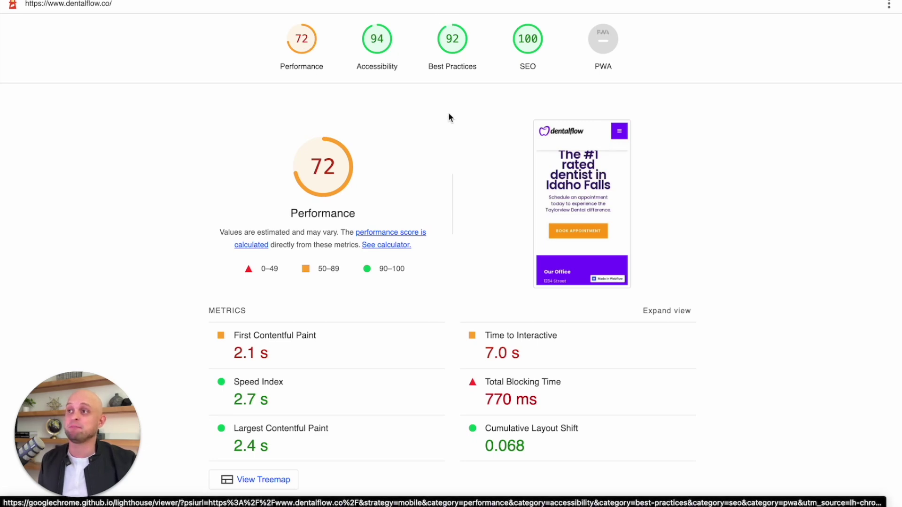
scroll(427, 329, down, 3)
scroll(428, 347, down, 5)
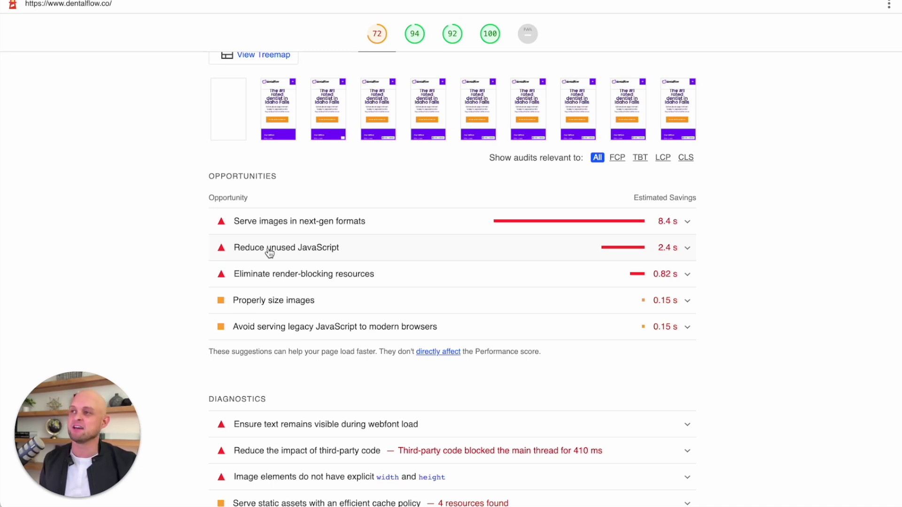
scroll(269, 253, up, 9)
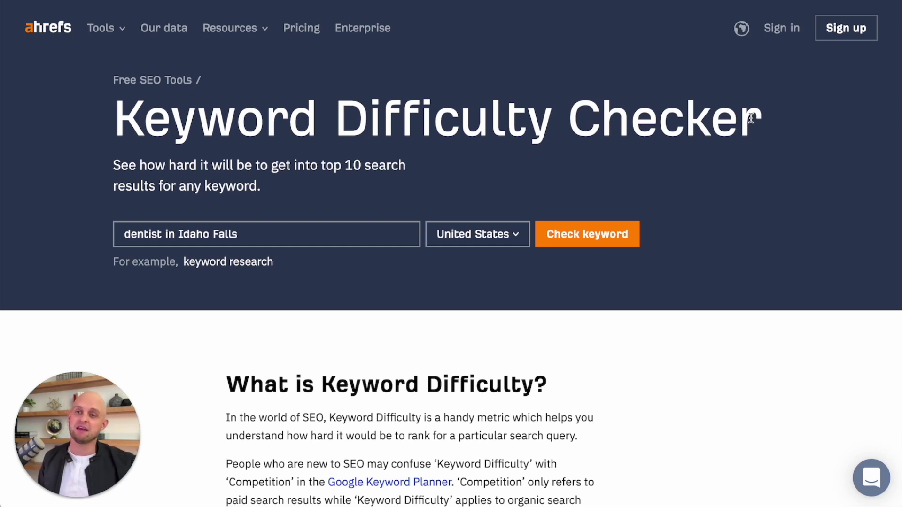
Check 'dentist in Idaho Falls' (United States) in Ahrefs, passing reCAPTCHA, and highlight the ~40 websites estimate
click(158, 234)
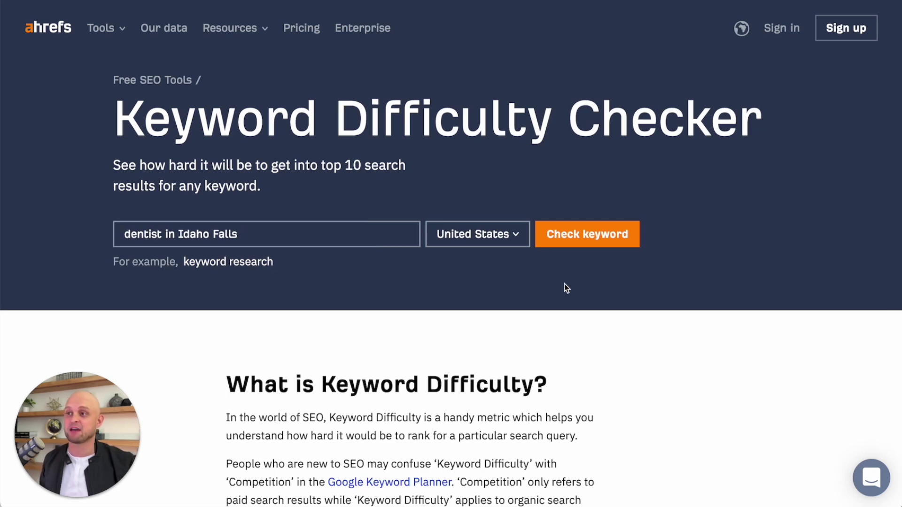
click(580, 237)
click(465, 192)
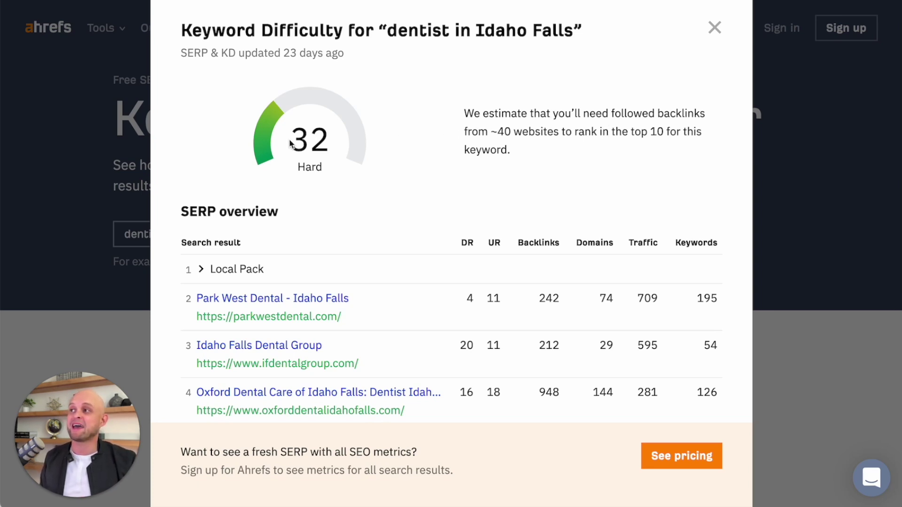
drag(497, 131, 512, 131)
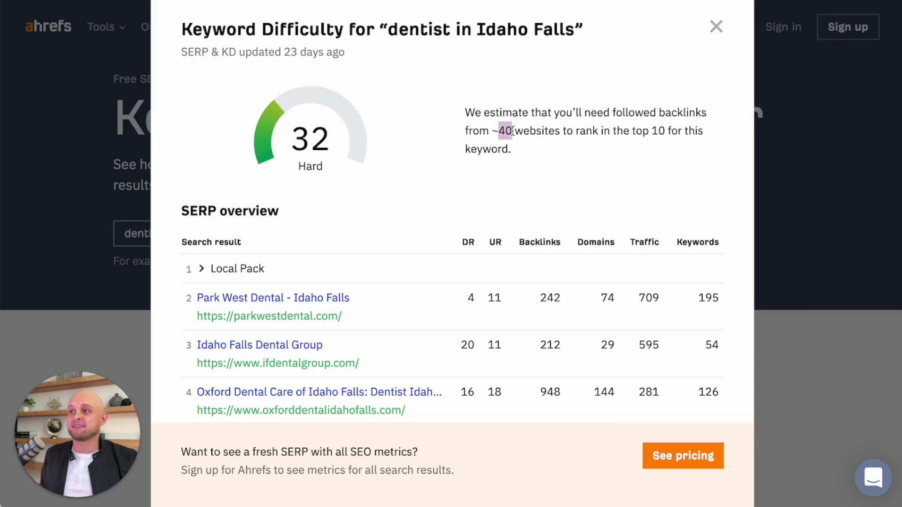
Clear the estimate highlight and bring up an empty Google search box
click(519, 152)
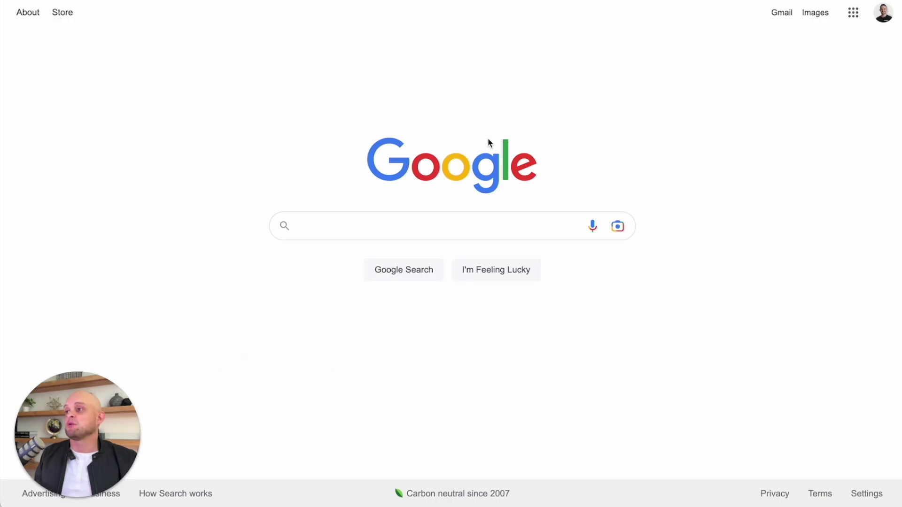
click(331, 233)
click(283, 191)
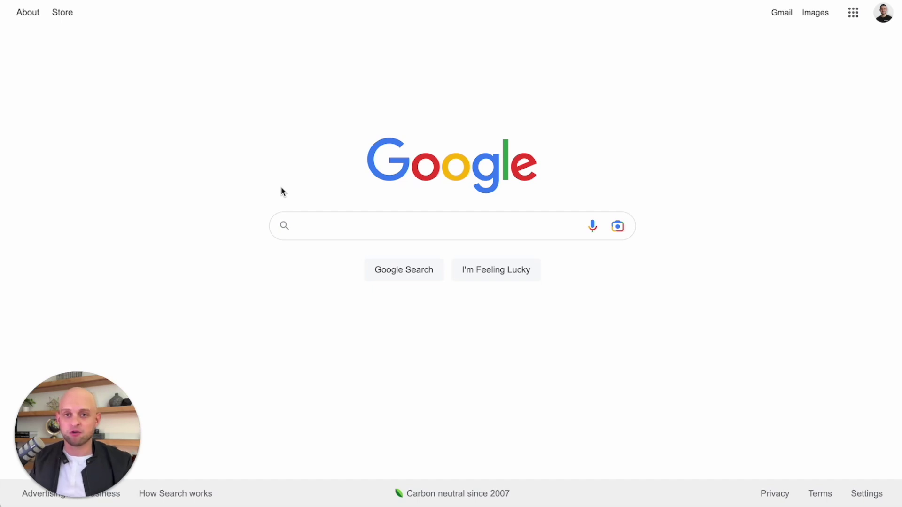
Search Google for 'best dentist write for us' and open the cosmetic-dental-treatments.info Write for us page
click(302, 226)
text(dentist)
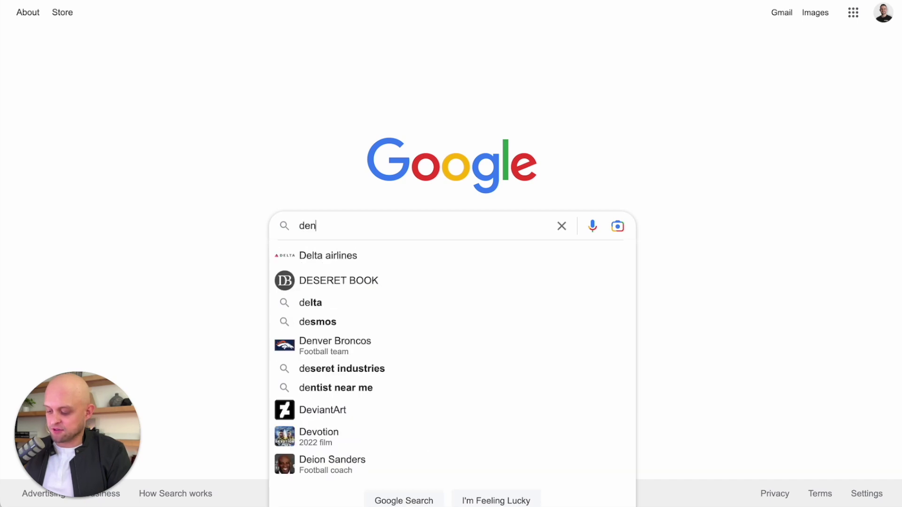
click(300, 228)
text(best)
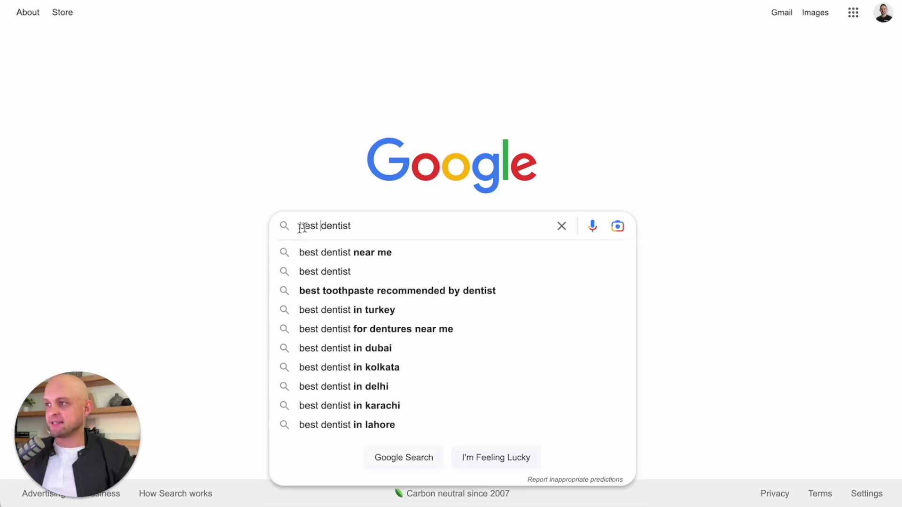
click(365, 226)
text(write )
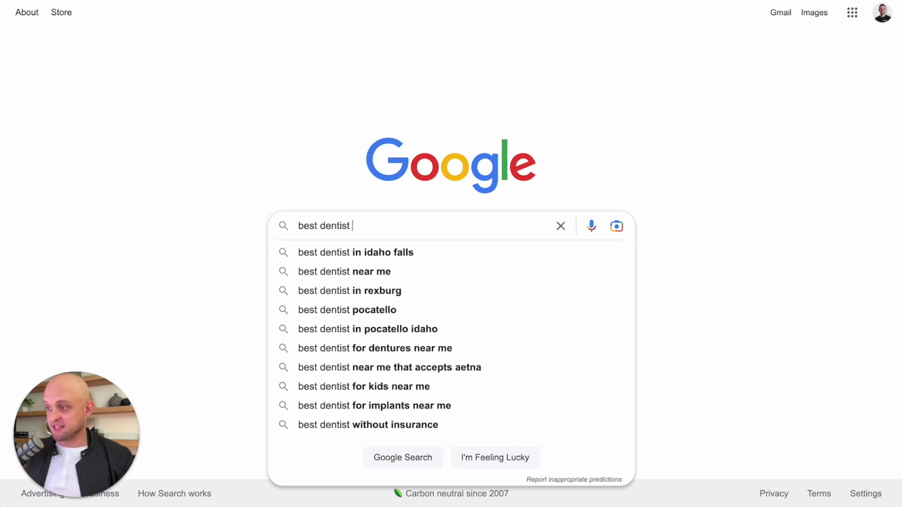
text(for us)
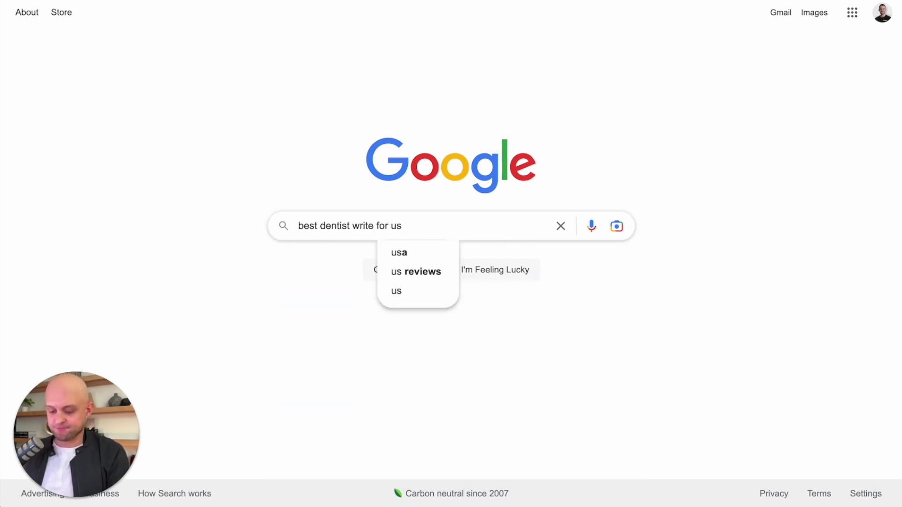
key(Return)
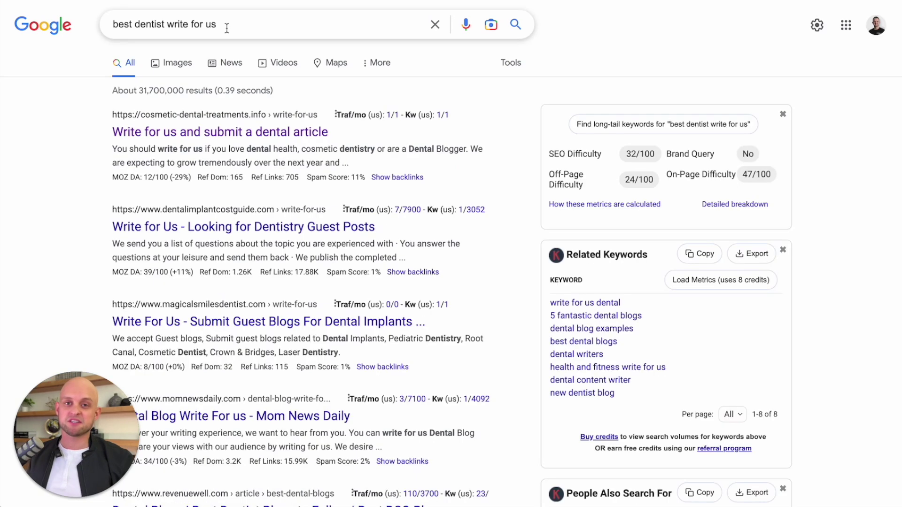
click(189, 133)
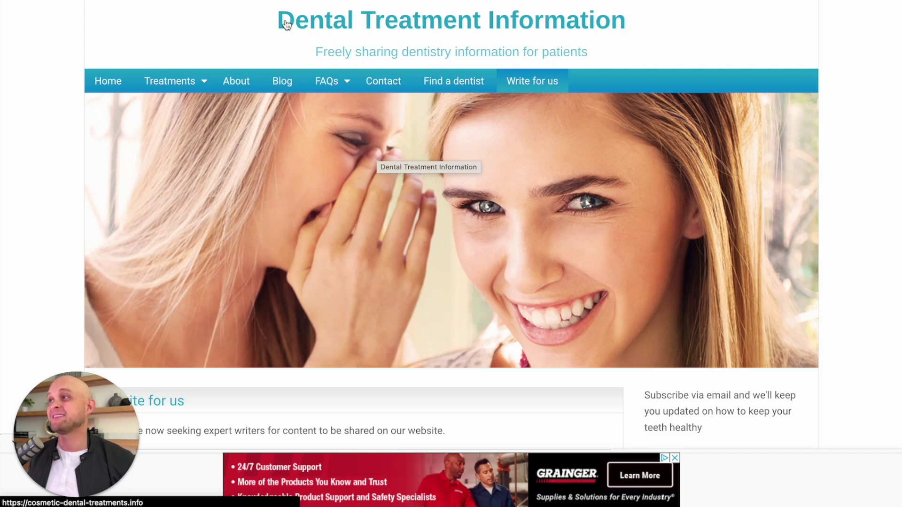
Read the article submission guidelines, return to Write for us, then go back and open the SEO audit panel
scroll(370, 209, down, 5)
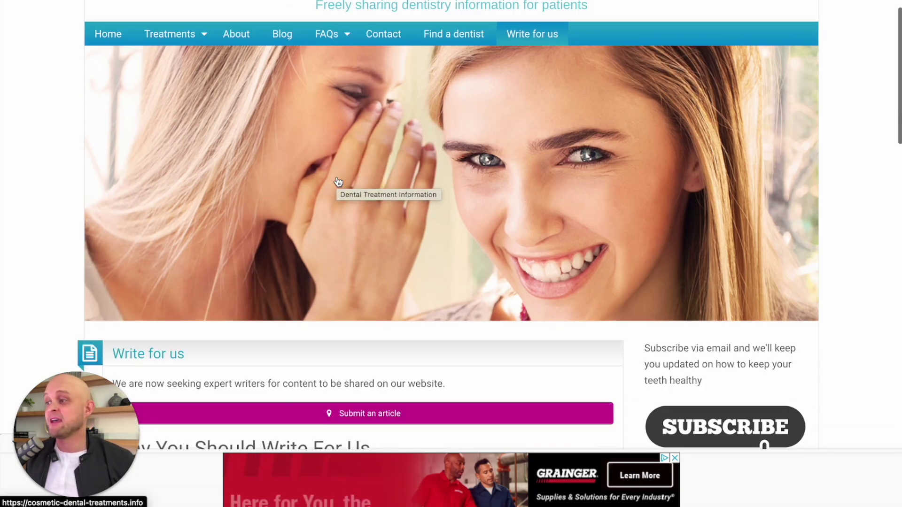
click(392, 211)
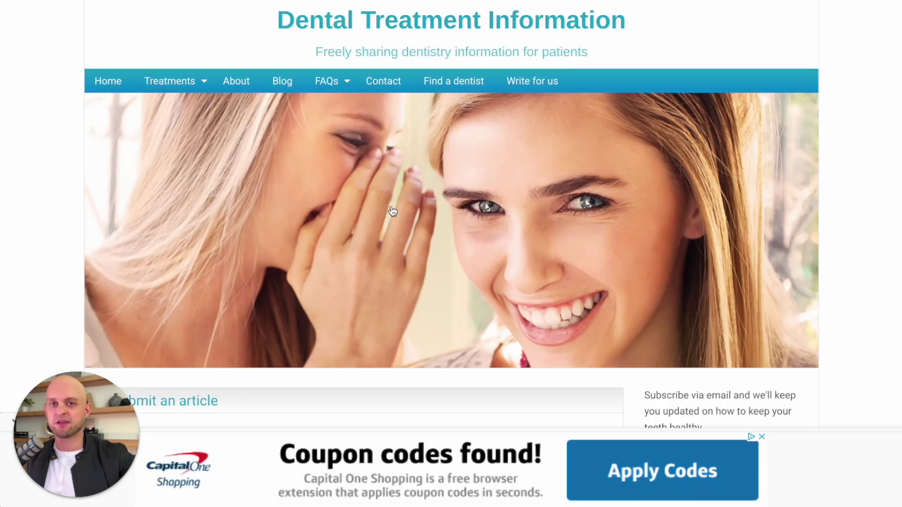
scroll(374, 233, down, 6)
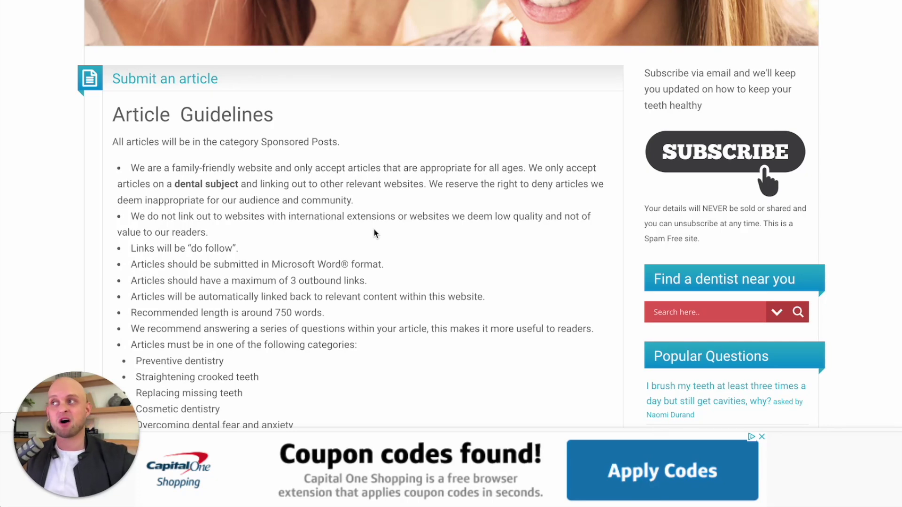
scroll(418, 126, up, 7)
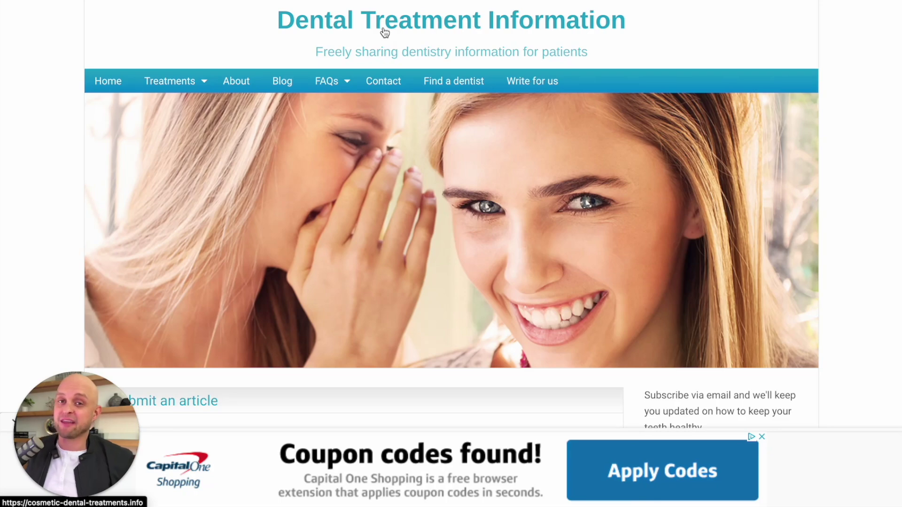
click(532, 81)
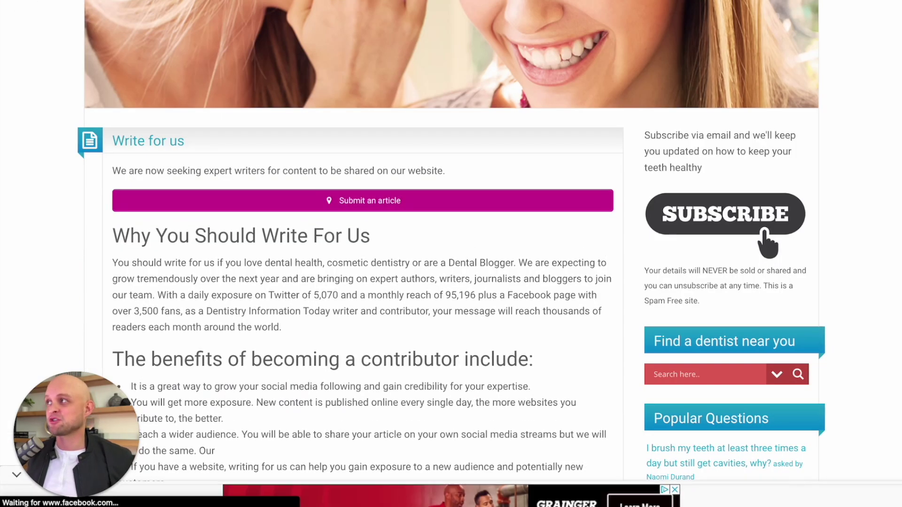
key(alt+Left)
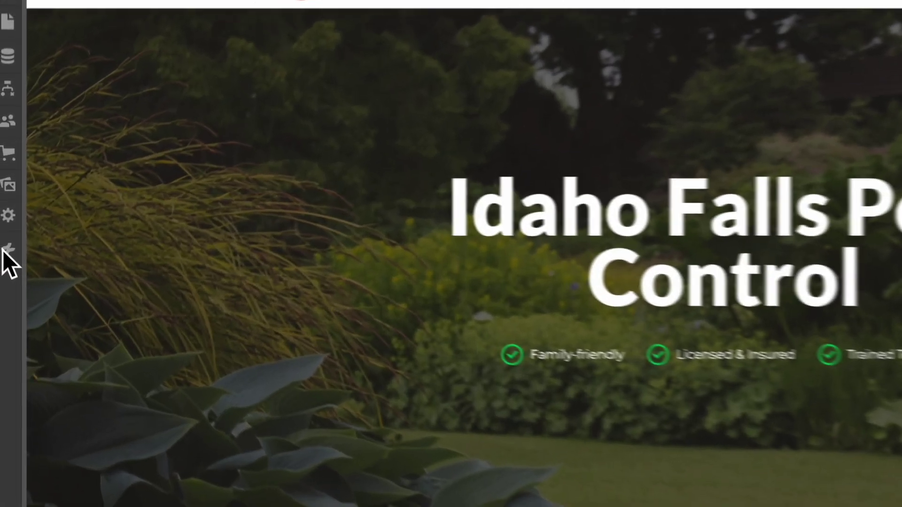
click(3, 252)
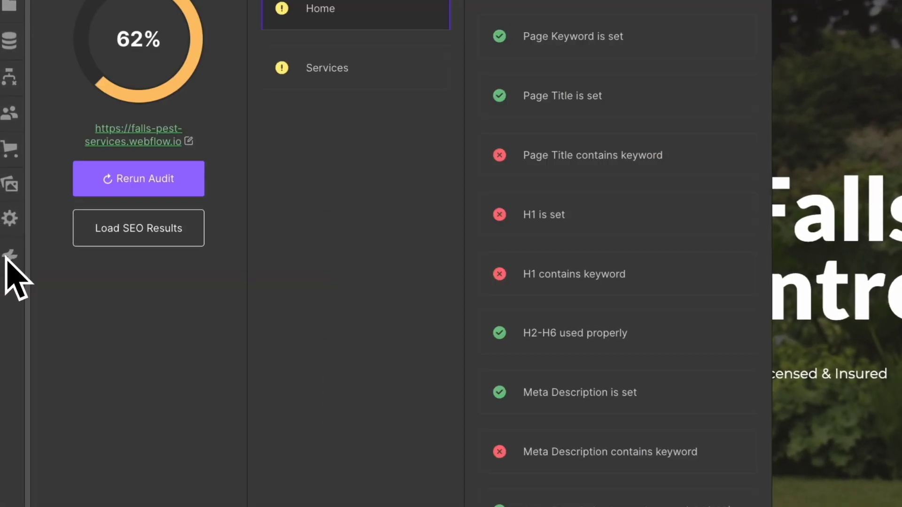
Rerun the Semflow audit and view recommendations for the 'Page Keyword is set' check
click(174, 183)
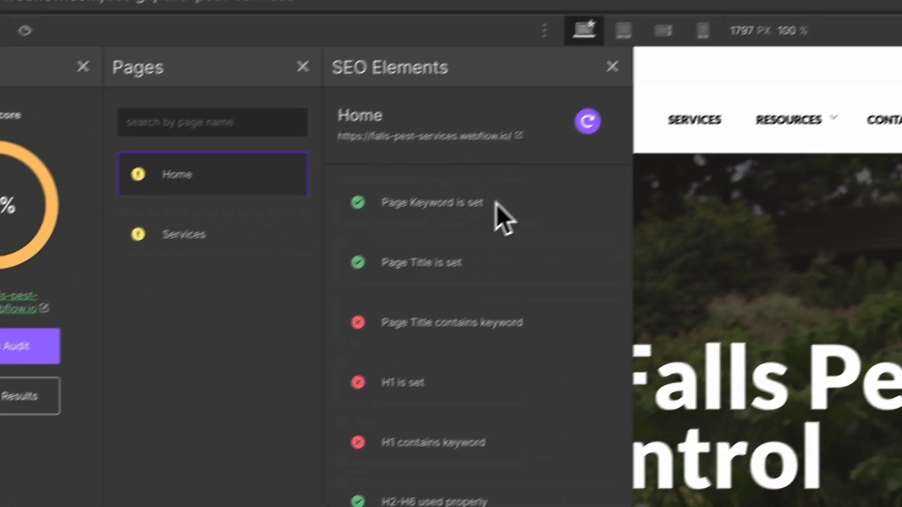
click(646, 122)
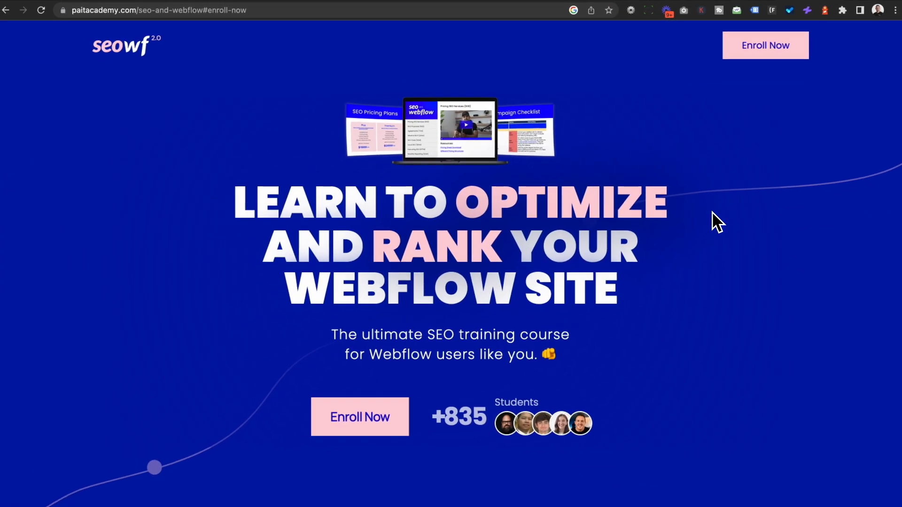
Browse the seowf 2.0 course page, expanding Understanding SEO and SEO Tools, down to the four bonuses
scroll(712, 212, down, 10)
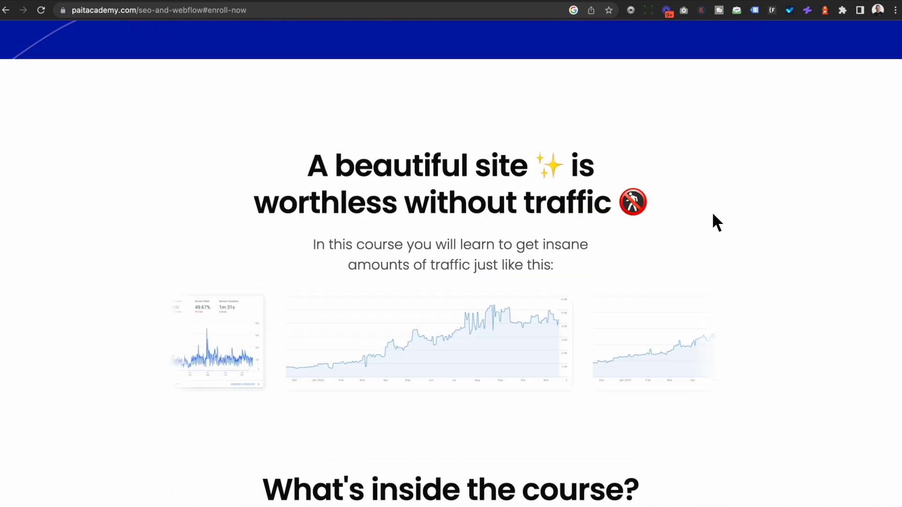
scroll(712, 214, down, 2)
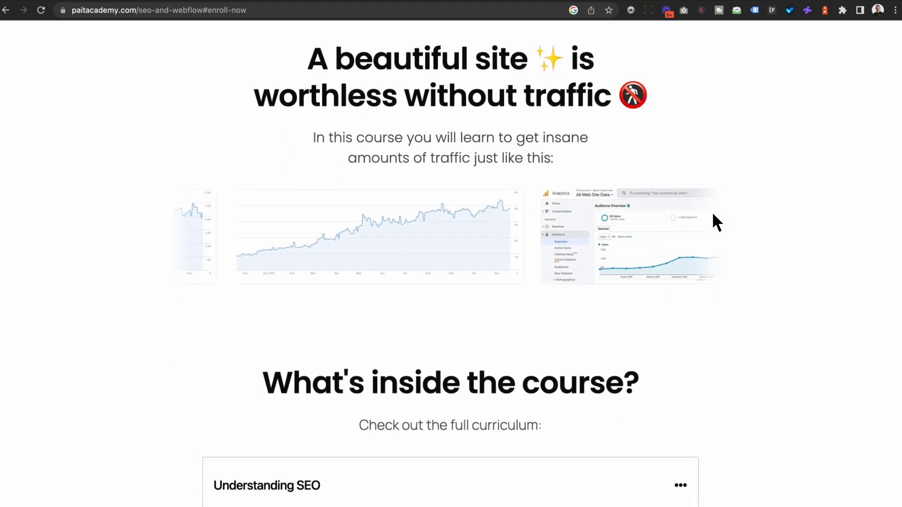
scroll(712, 214, down, 5)
scroll(711, 212, down, 2)
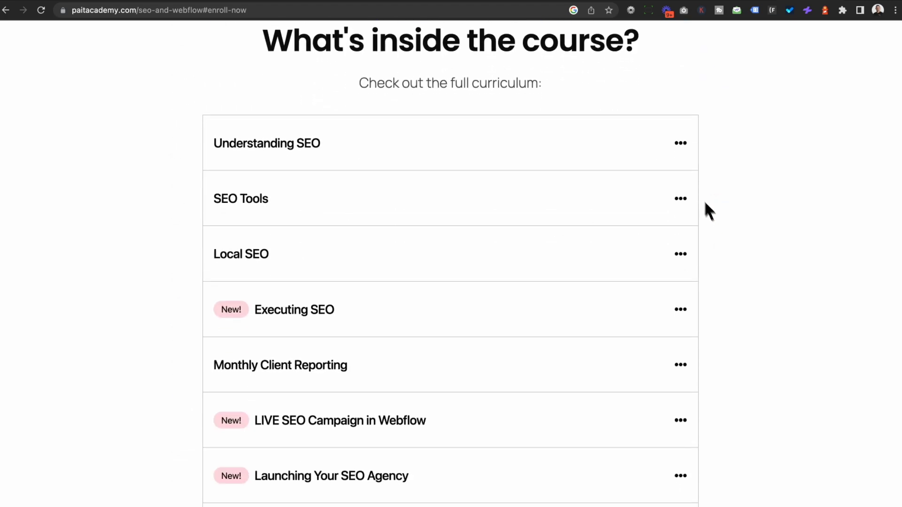
click(677, 151)
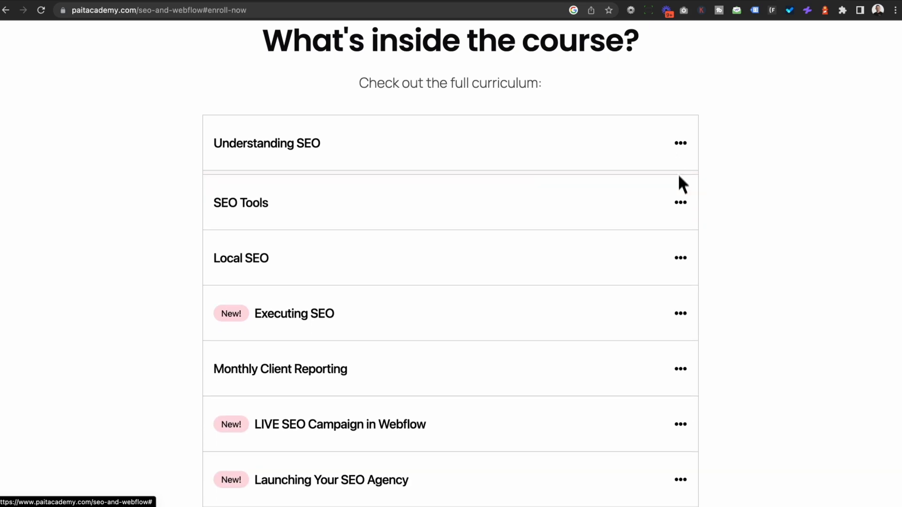
click(678, 199)
click(677, 196)
scroll(677, 198, down, 10)
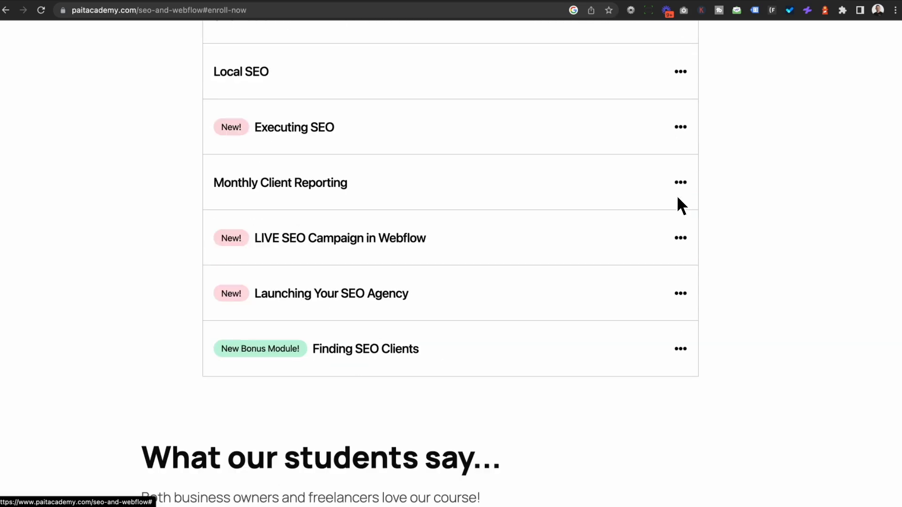
scroll(678, 197, down, 8)
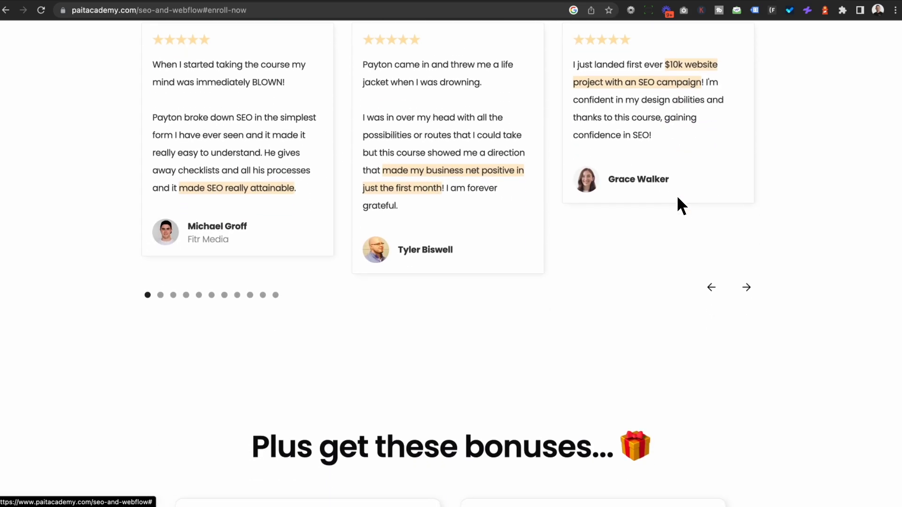
scroll(678, 197, down, 6)
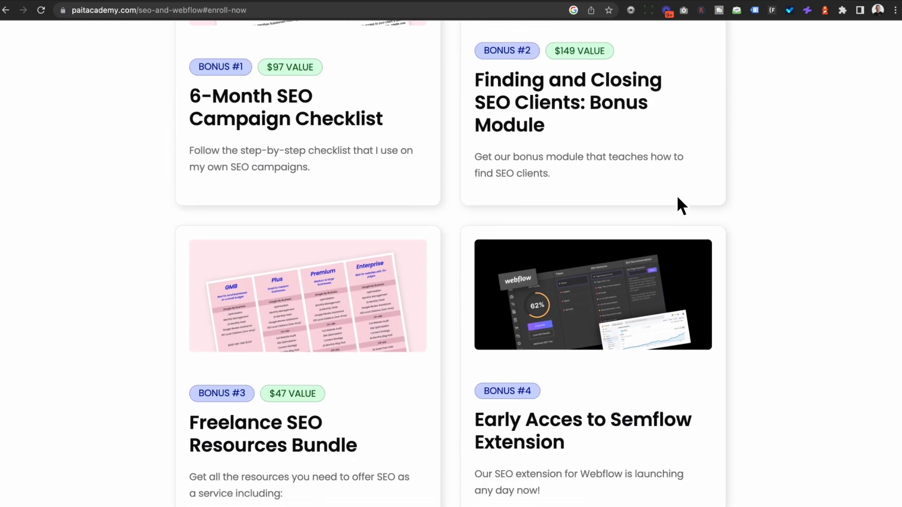